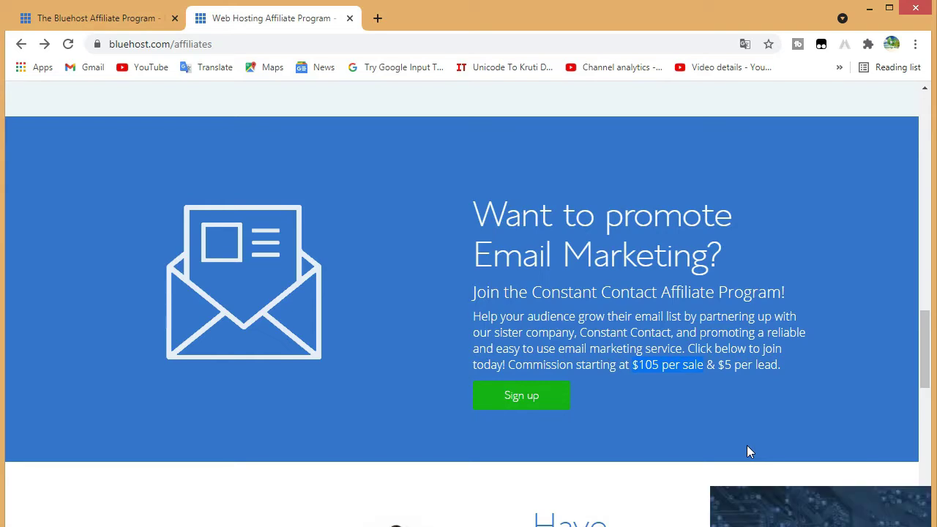
# Step: Open the sign-up form from the Bluehost affiliate program page
pyautogui.moveTo(927, 348); pyautogui.dragTo(926, 101)
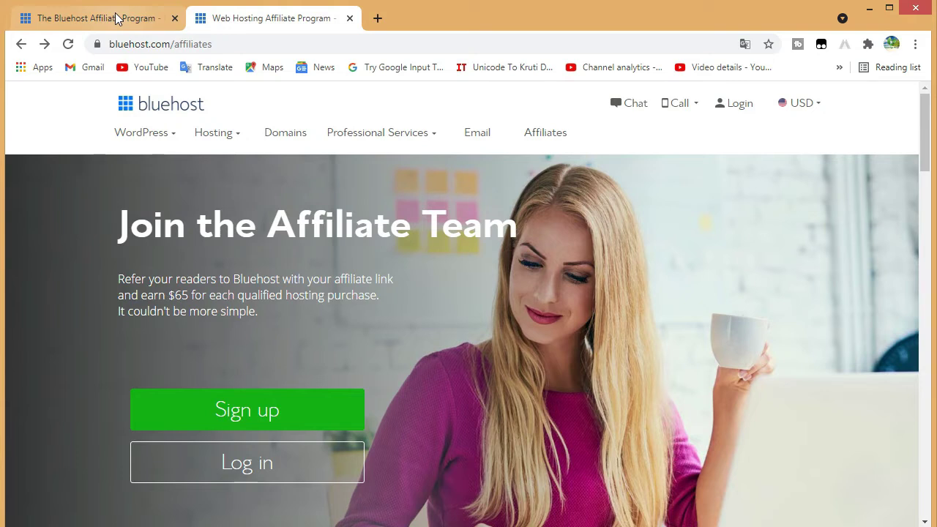
pyautogui.click(285, 416)
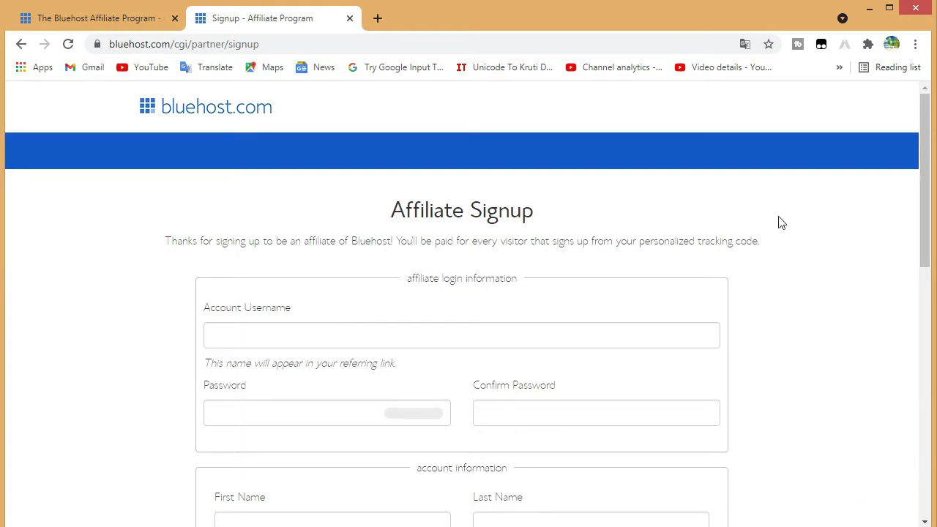
# Step: Look through the affiliate sign-up form's login, account, payment and terms sections, including the note on PayPal payment fees
pyautogui.moveTo(924, 159); pyautogui.dragTo(923, 170)
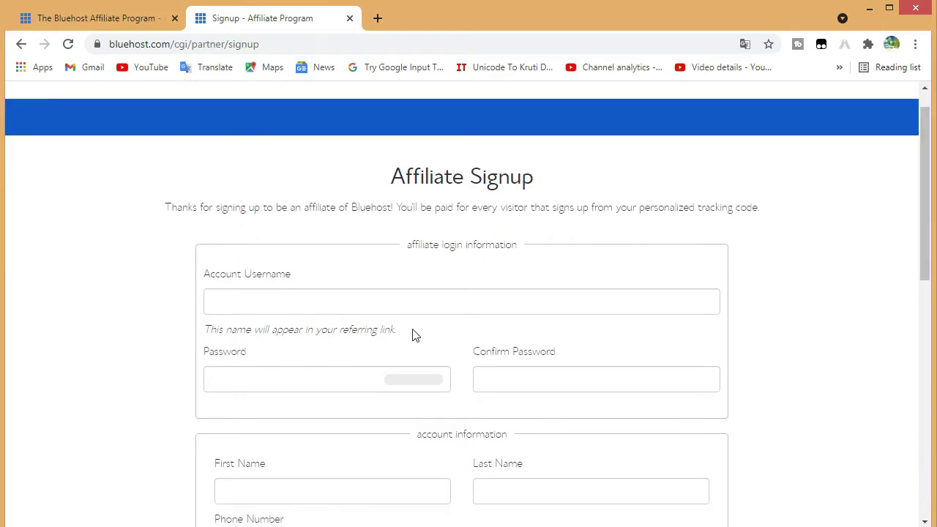
pyautogui.click(316, 302)
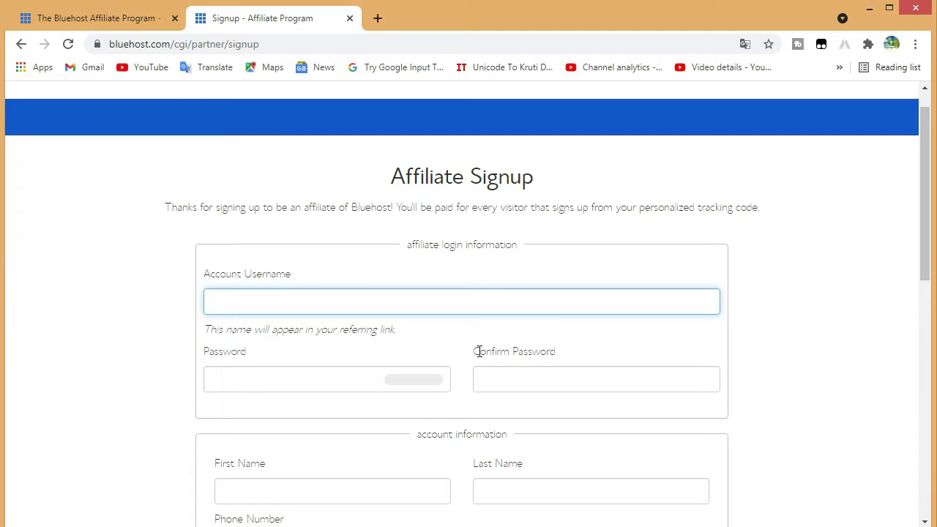
pyautogui.press('Tab')
pyautogui.click(507, 379)
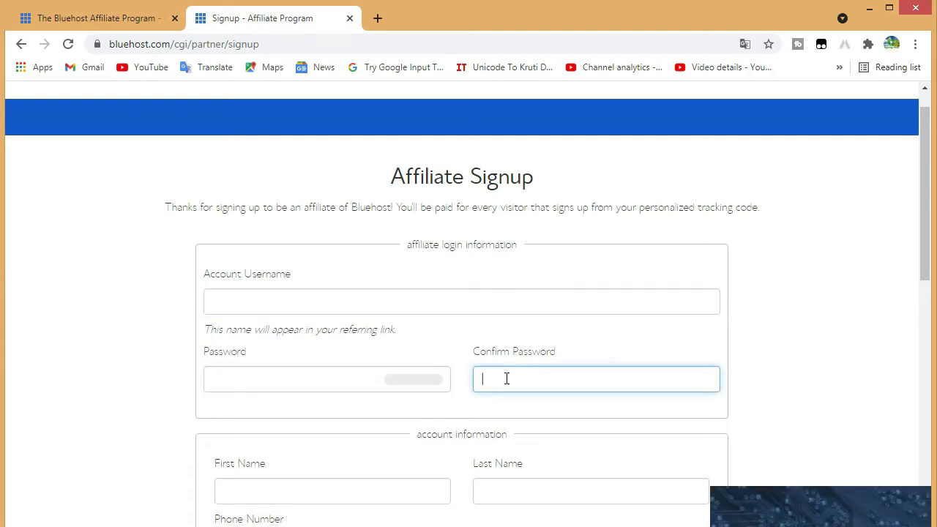
pyautogui.moveTo(927, 223); pyautogui.dragTo(929, 295)
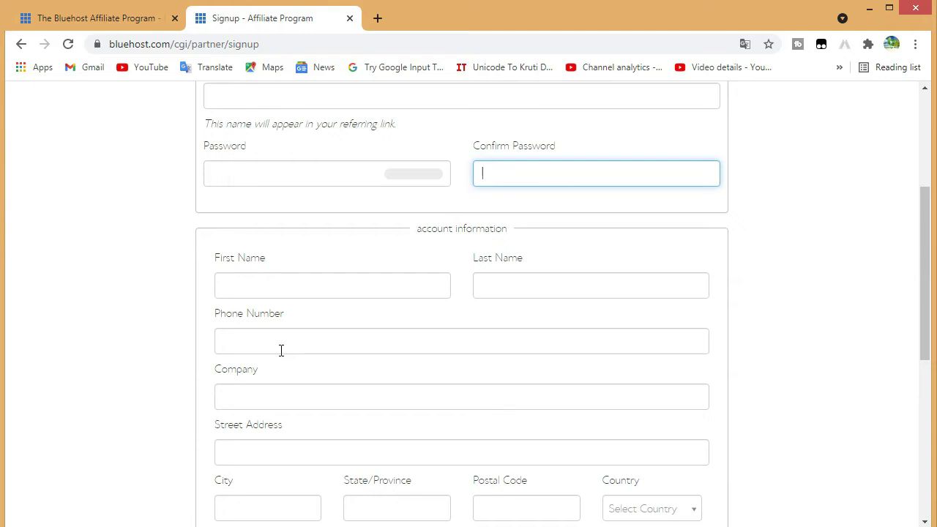
pyautogui.click(267, 401)
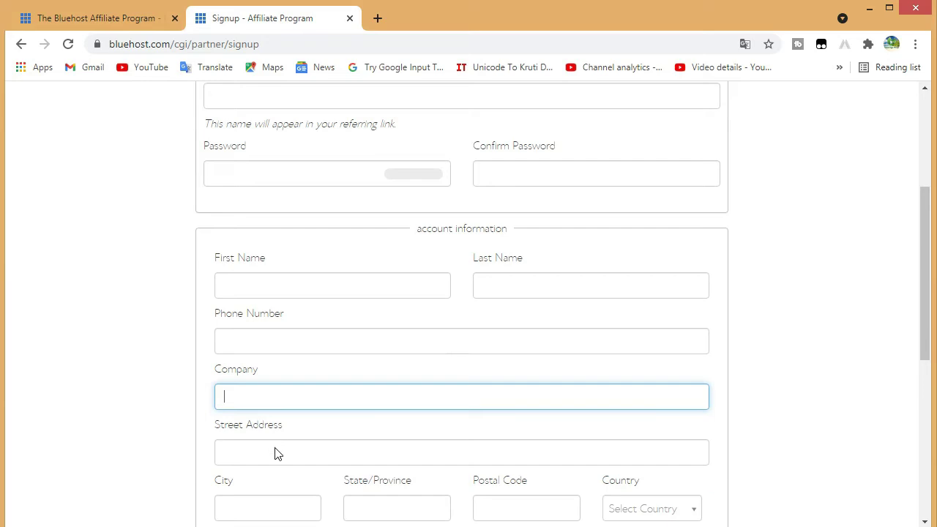
pyautogui.press('Tab')
pyautogui.moveTo(928, 224); pyautogui.dragTo(932, 310)
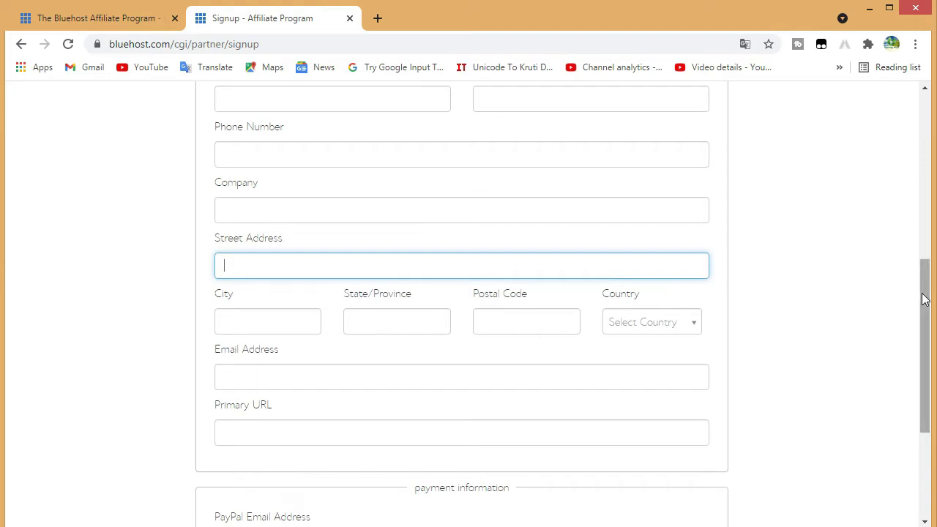
pyautogui.moveTo(924, 297); pyautogui.dragTo(925, 319)
pyautogui.scroll(-3, 303, 334)
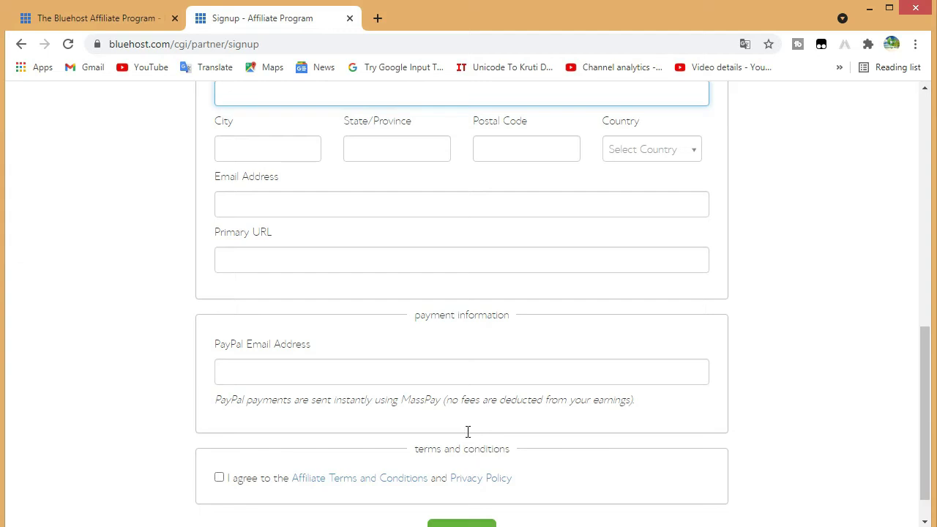
pyautogui.moveTo(446, 401); pyautogui.dragTo(630, 403)
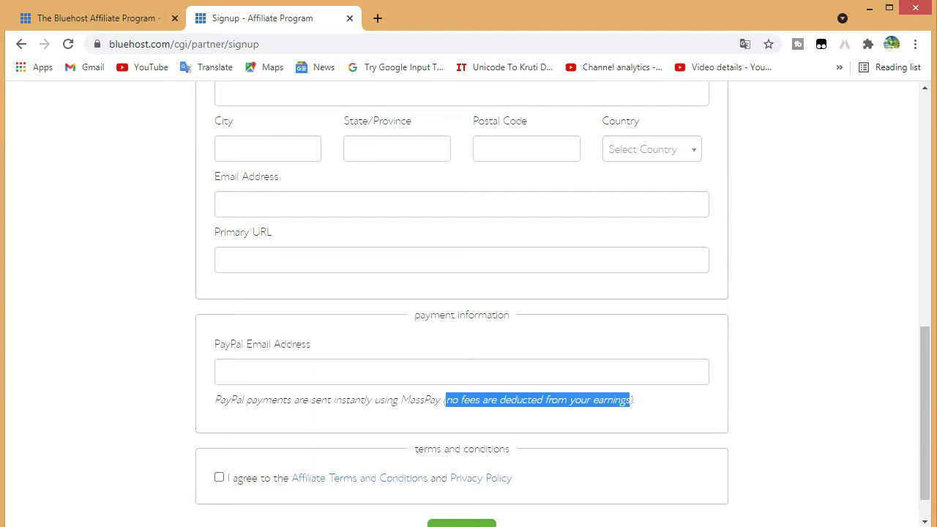
# Step: Enter ZeroOne as the account username and fill in the account password and its confirmation
pyautogui.moveTo(926, 376)
pyautogui.mouseDown()
pyautogui.moveTo(928, 402)
pyautogui.moveTo(928, 361)
pyautogui.mouseUp()
pyautogui.scroll(5, 254, 349)
pyautogui.click(254, 349)
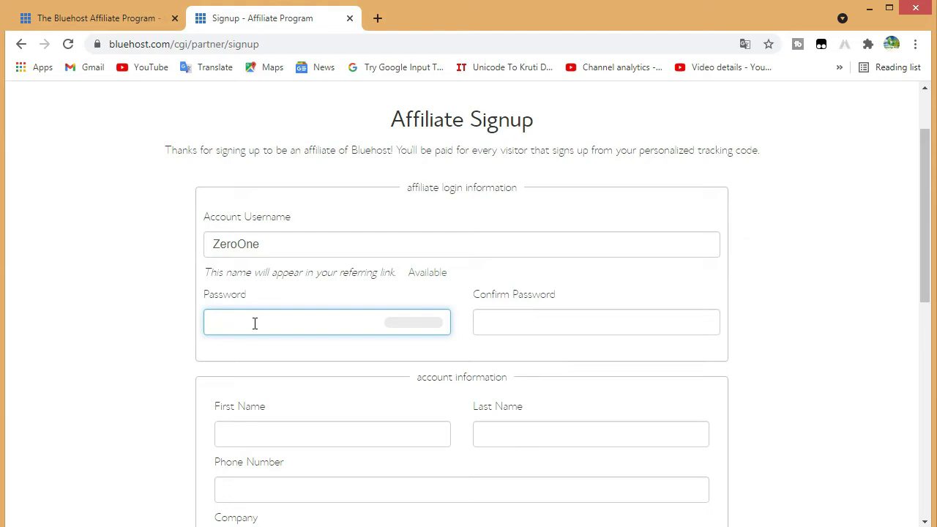
pyautogui.write('•••••••••••')
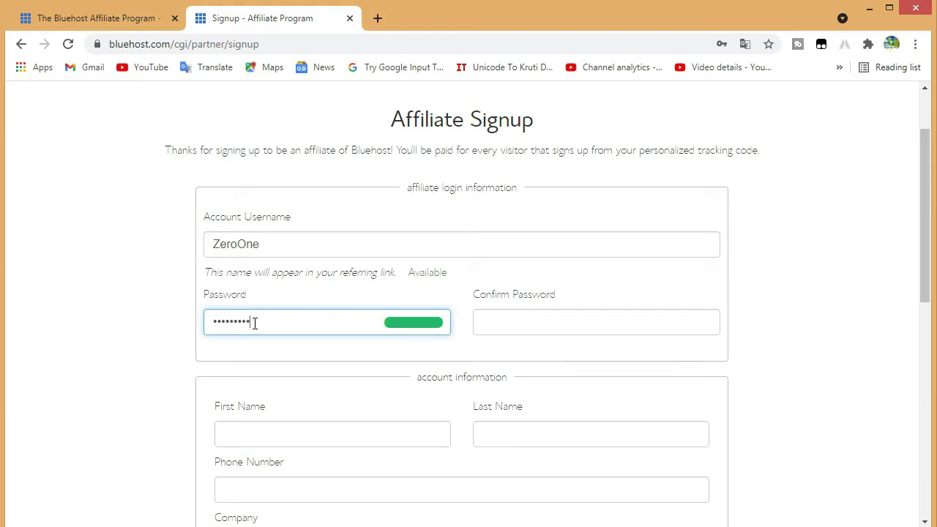
pyautogui.click(511, 321)
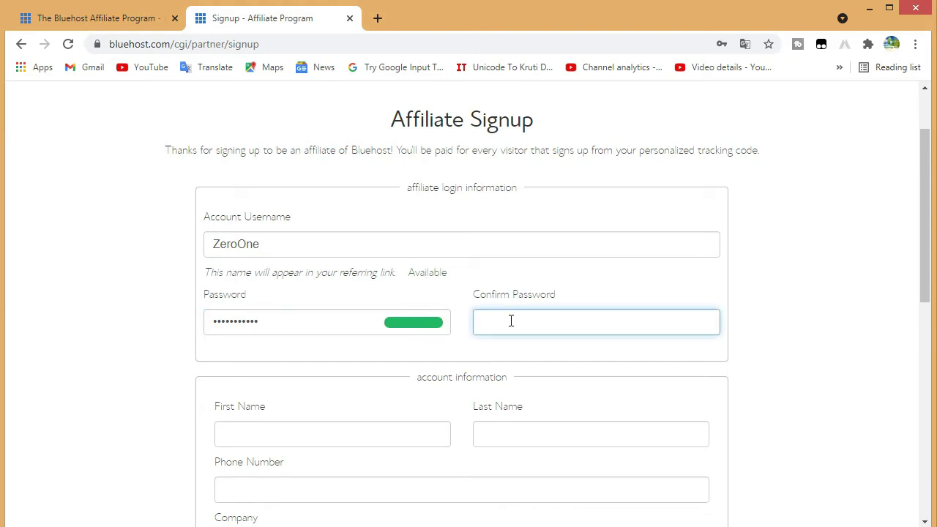
pyautogui.write('••••••••••••')
# Step: Fill in the applicant's first name, last name, phone number, company and street address in the account information
pyautogui.click(268, 435)
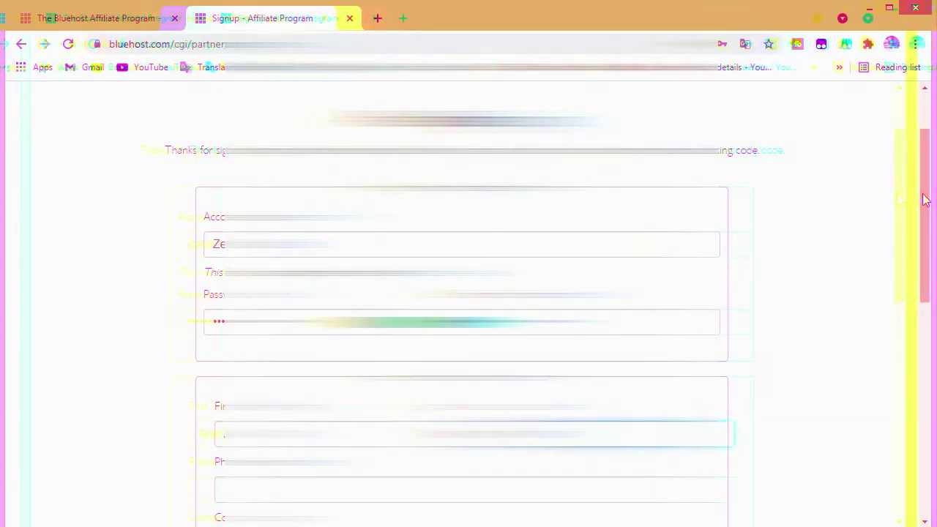
pyautogui.scroll(-2, 925, 199)
pyautogui.press('Tab')
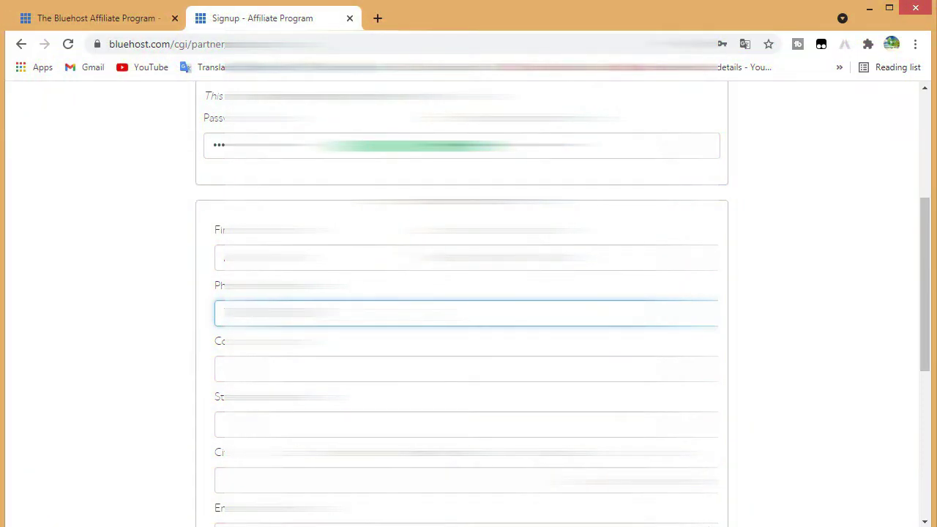
pyautogui.click(224, 368)
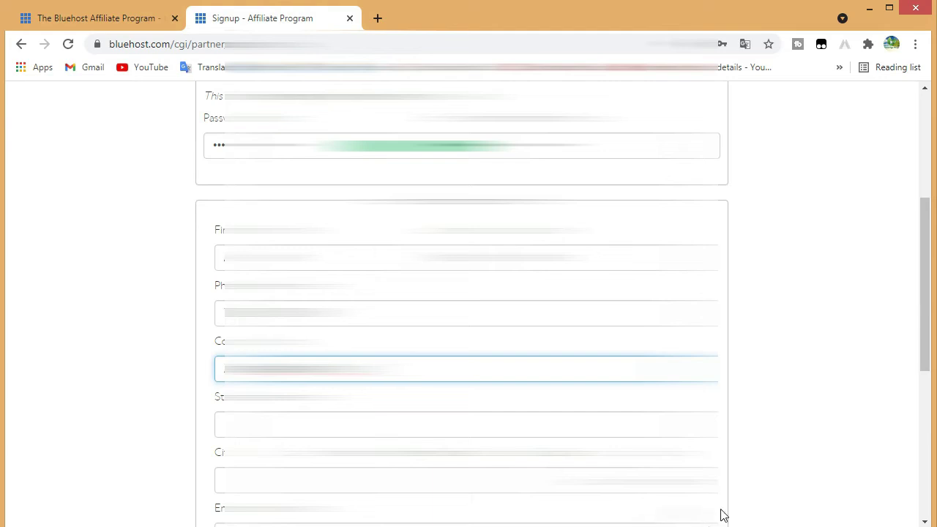
pyautogui.press('Tab')
pyautogui.hotkey('ctrl', 'v')
pyautogui.scroll(-1, 924, 337)
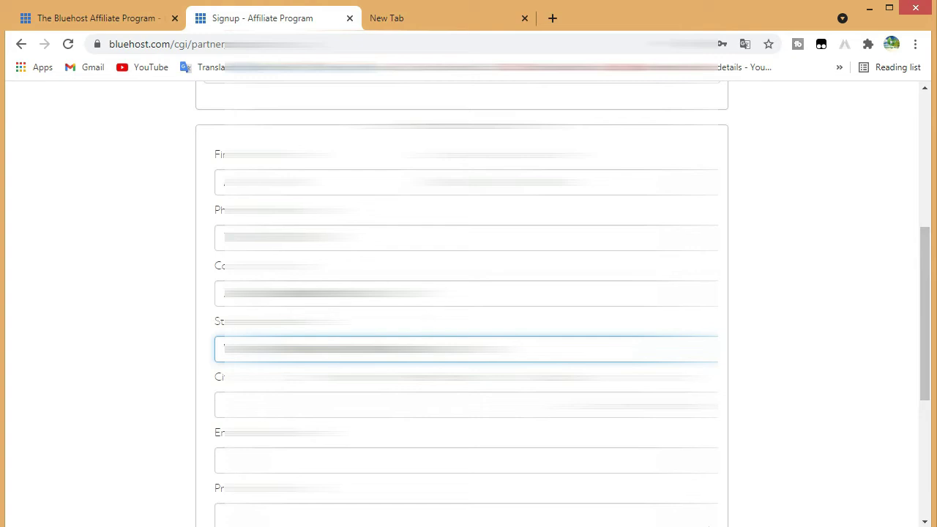
# Step: Complete the address with the applicant's city, state or province and postal code, and select the country
pyautogui.click(224, 405)
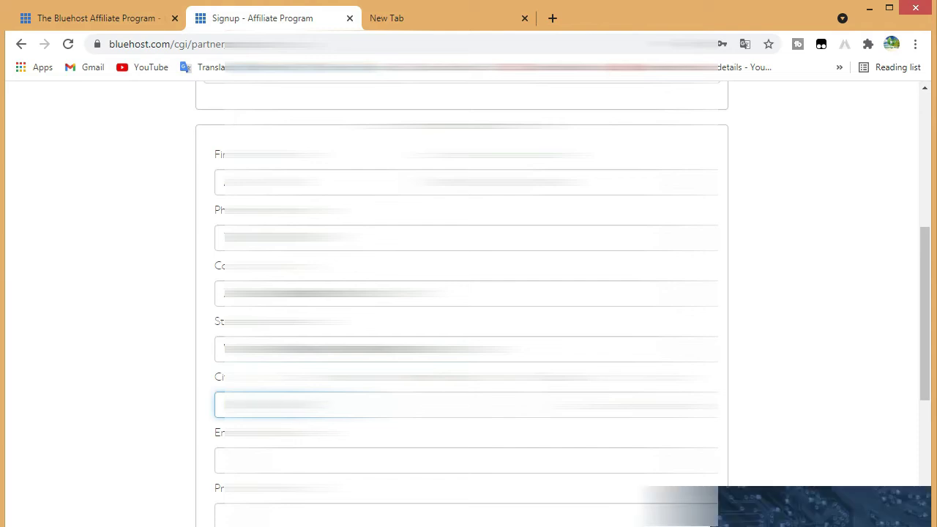
pyautogui.write('a')
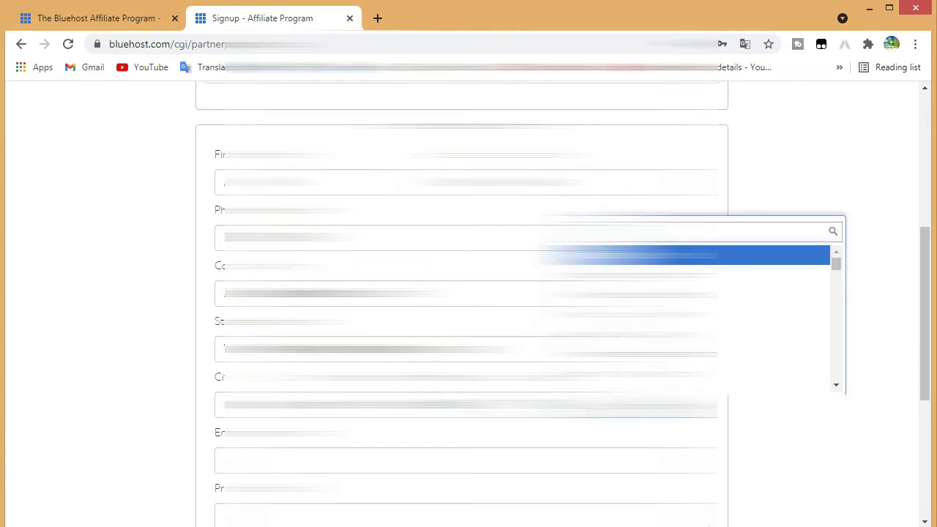
pyautogui.press('Escape')
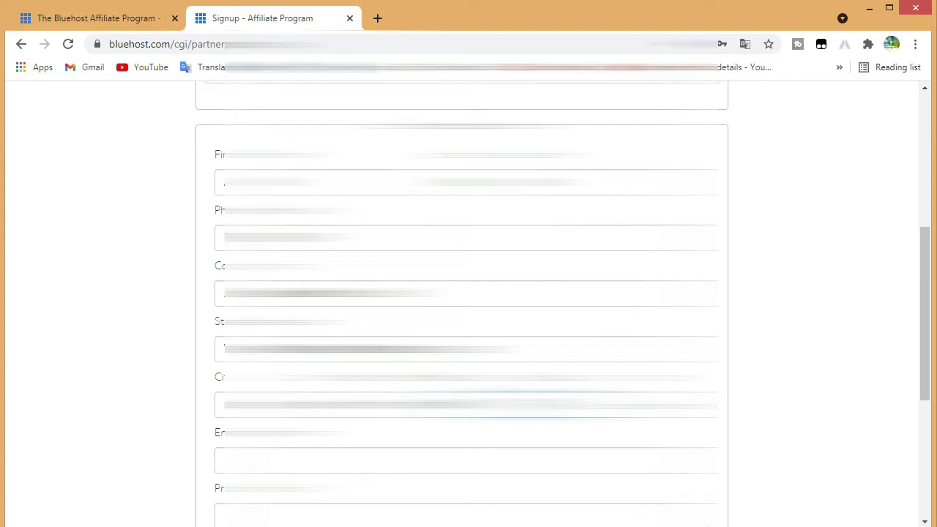
pyautogui.press('Down')
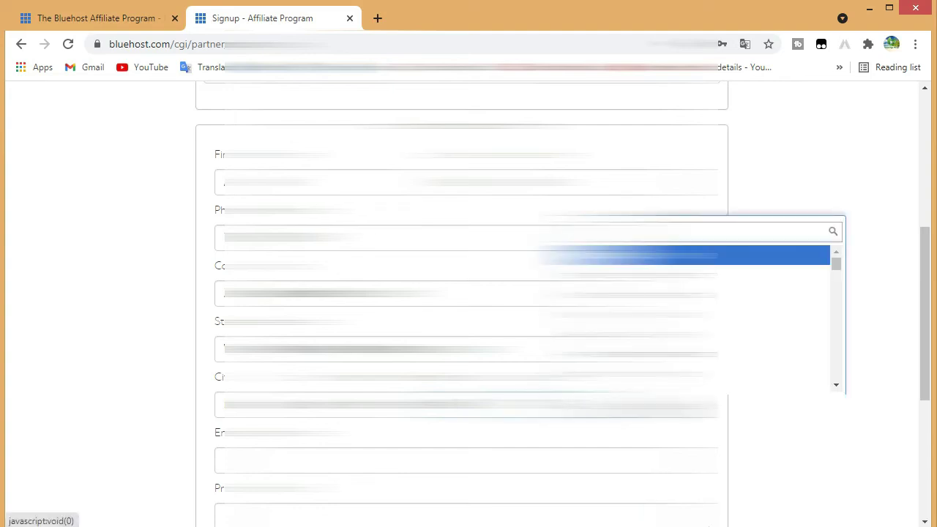
pyautogui.press('Down')
pyautogui.press('Down')
pyautogui.press('Down')
pyautogui.press('Down')
pyautogui.press('Down')
pyautogui.press('Down')
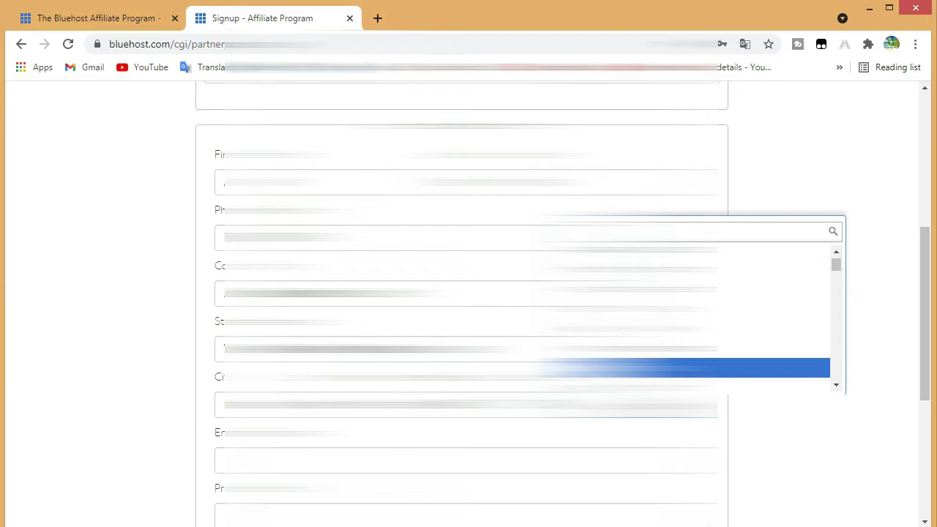
pyautogui.press('Down')
pyautogui.press('Return')
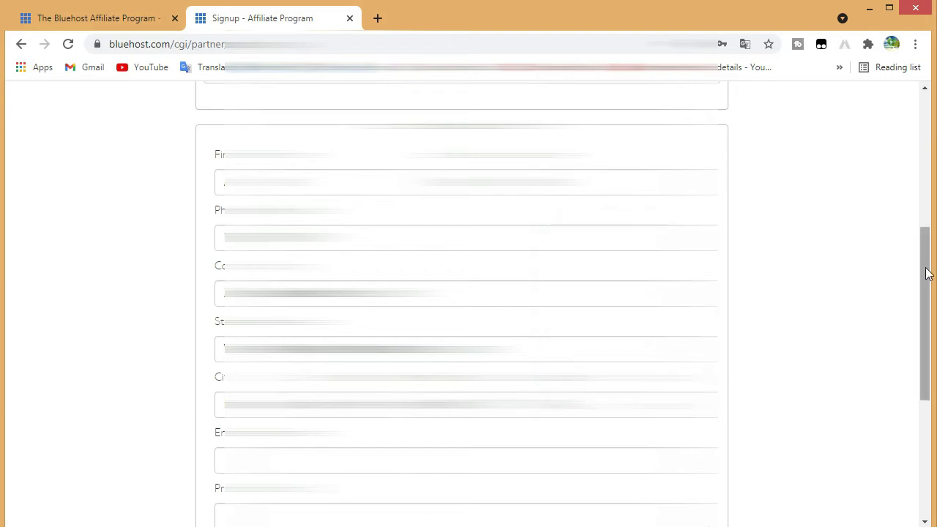
# Step: Fill in the applicant's contact email address in the account information
pyautogui.scroll(-2, 927, 285)
pyautogui.click(224, 362)
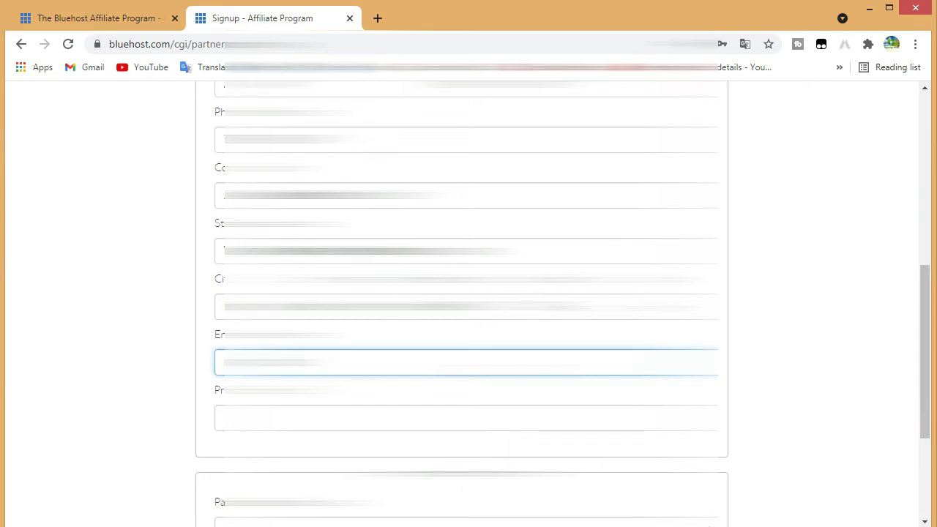
pyautogui.write('com')
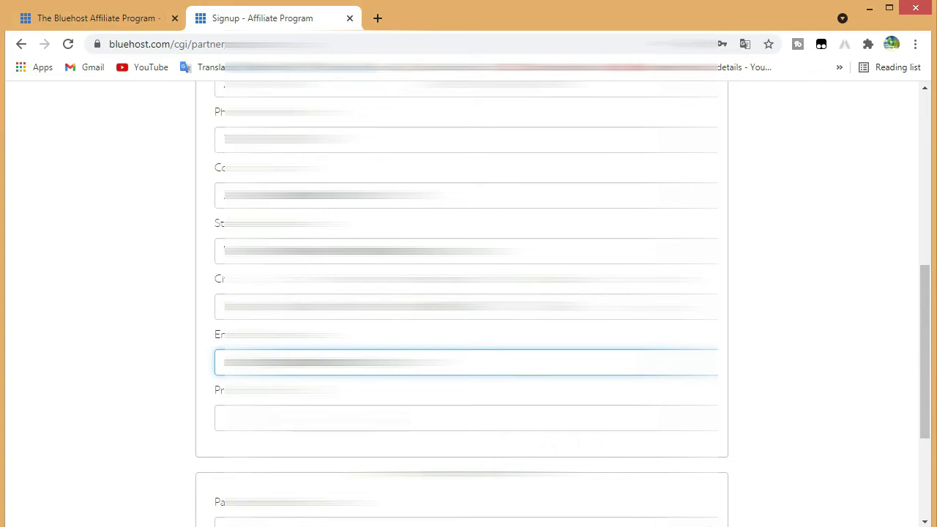
# Step: Fill in the PayPal email address for payments and agree to the affiliate terms and privacy policy
pyautogui.moveTo(925, 320); pyautogui.dragTo(926, 392)
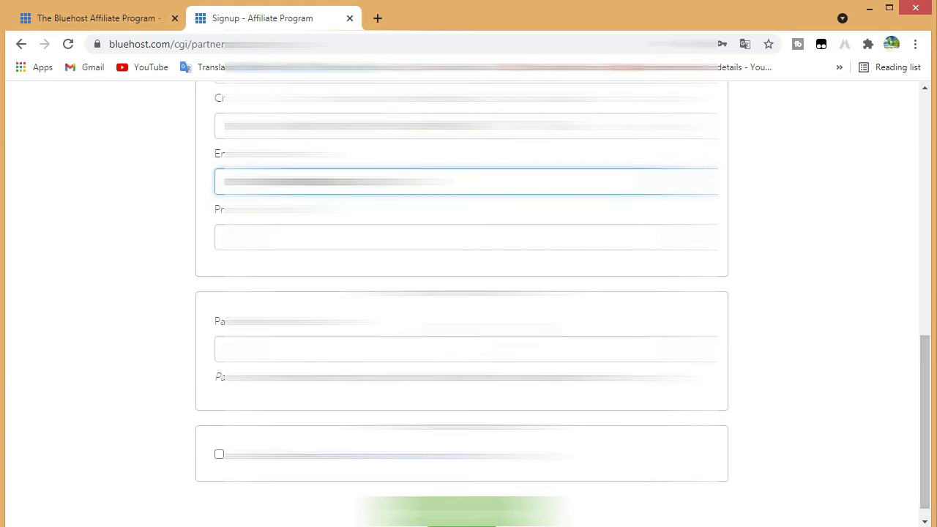
pyautogui.click(224, 348)
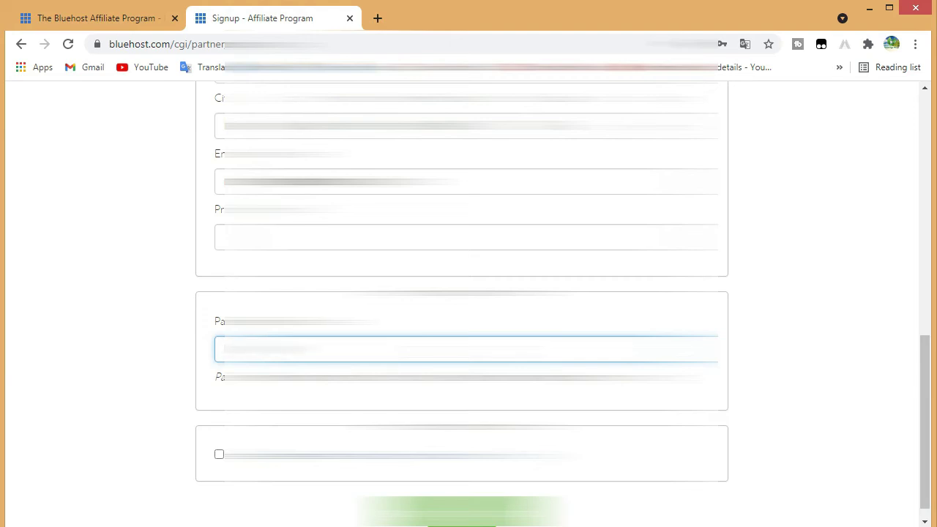
pyautogui.write('••')
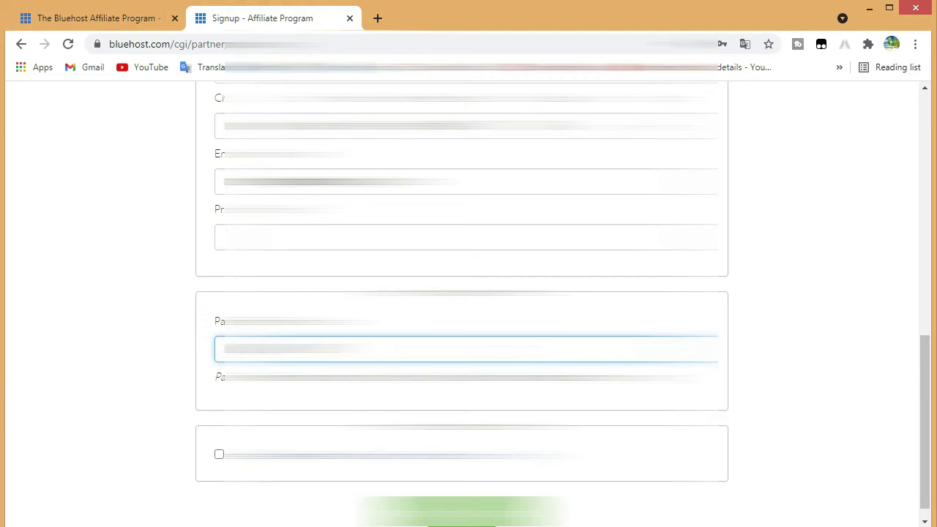
pyautogui.write('••')
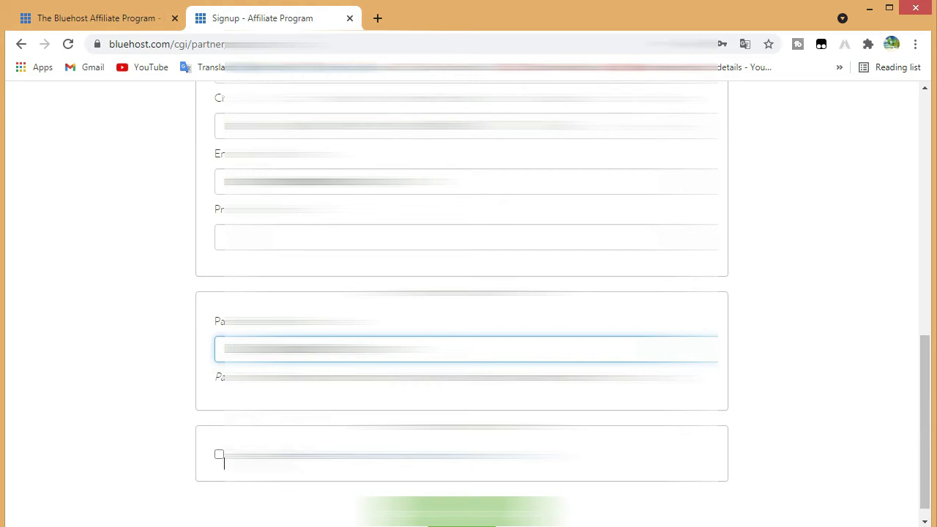
pyautogui.click(220, 455)
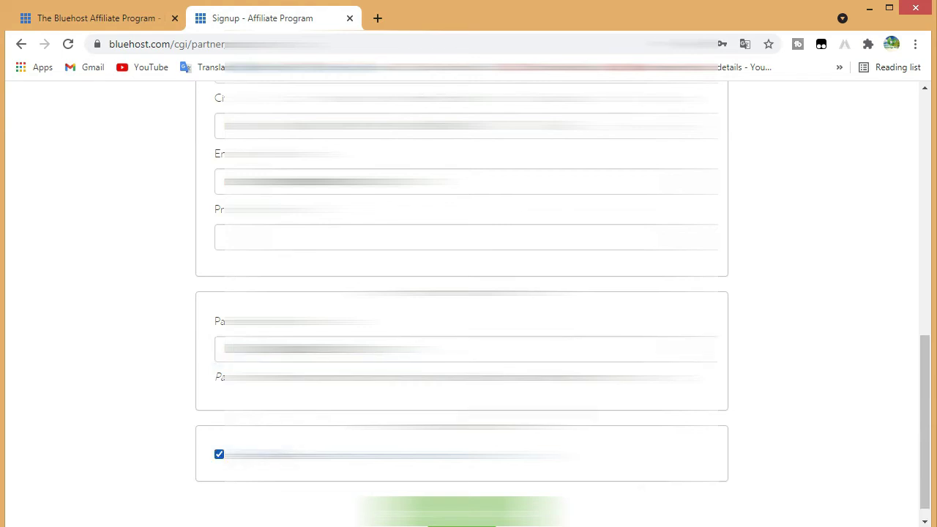
pyautogui.moveTo(926, 378); pyautogui.dragTo(932, 396)
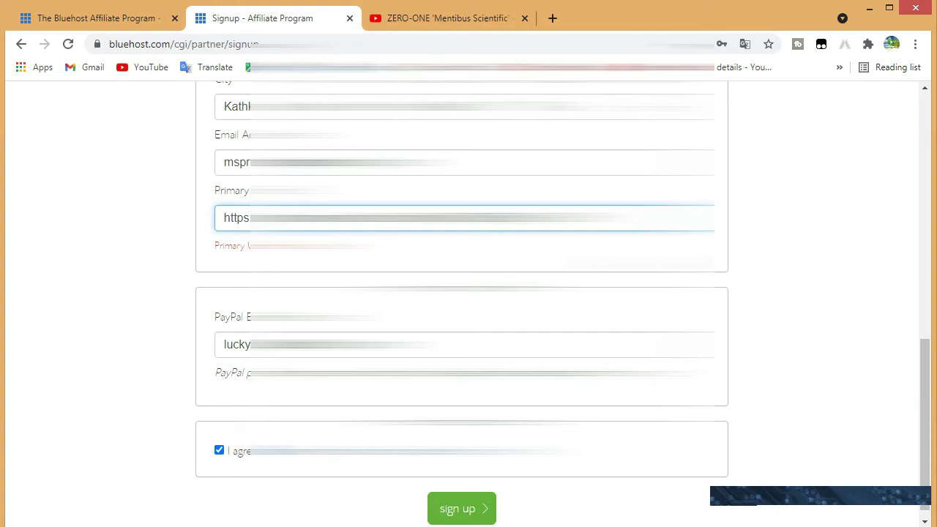
pyautogui.click(470, 505)
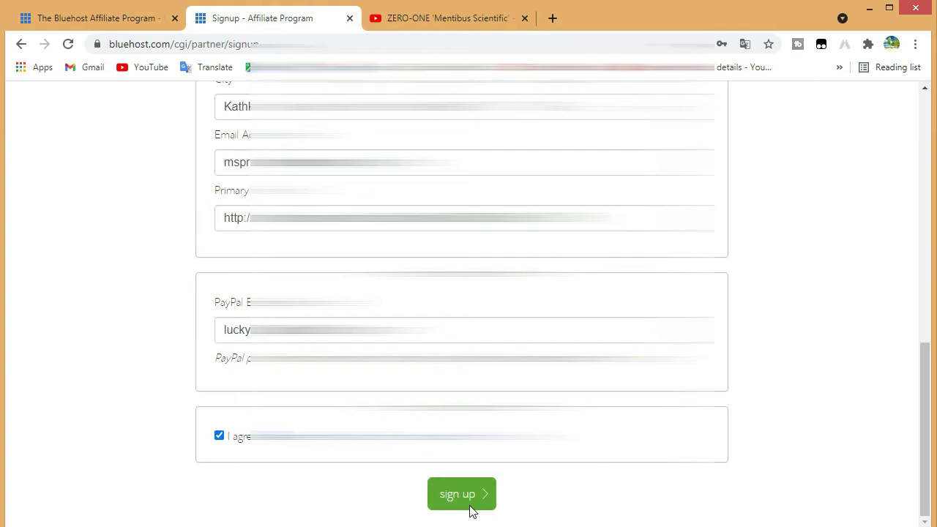
pyautogui.click(470, 506)
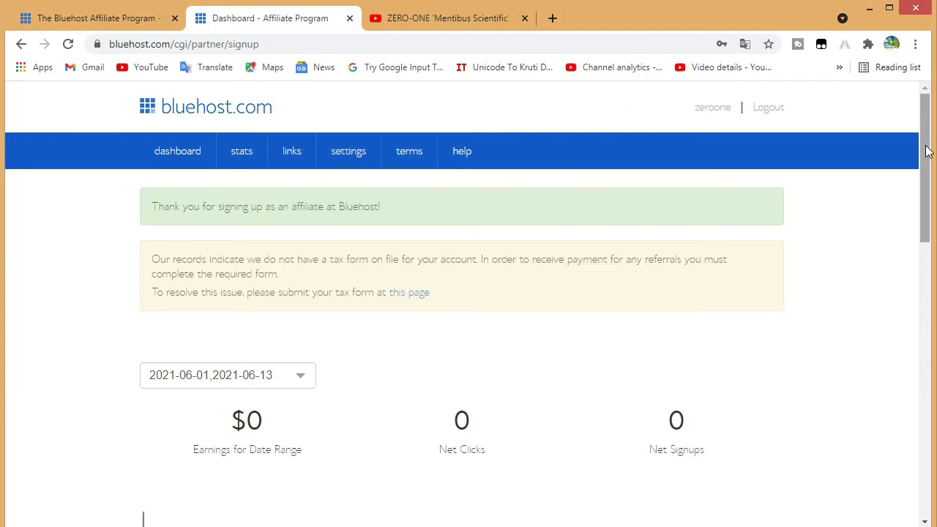
# Step: Set the browser to never save the password for this site
pyautogui.moveTo(927, 151); pyautogui.dragTo(926, 157)
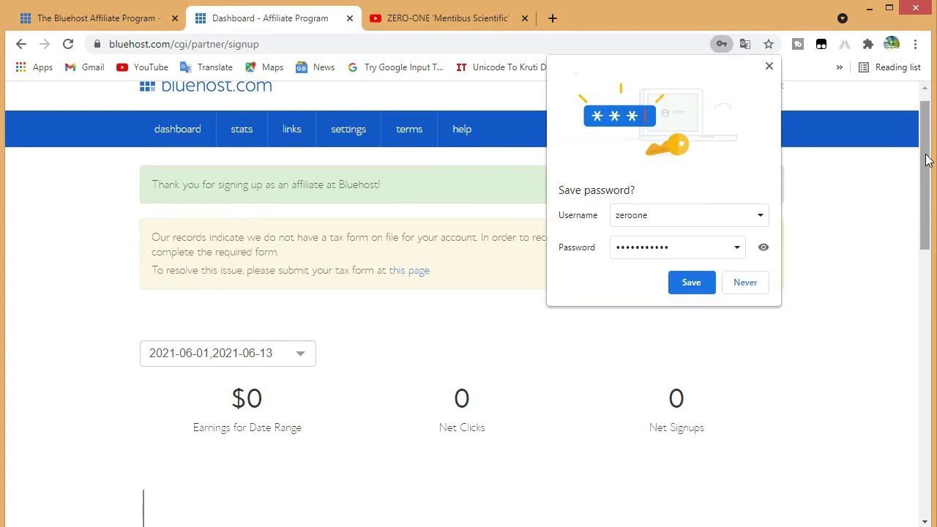
pyautogui.click(744, 284)
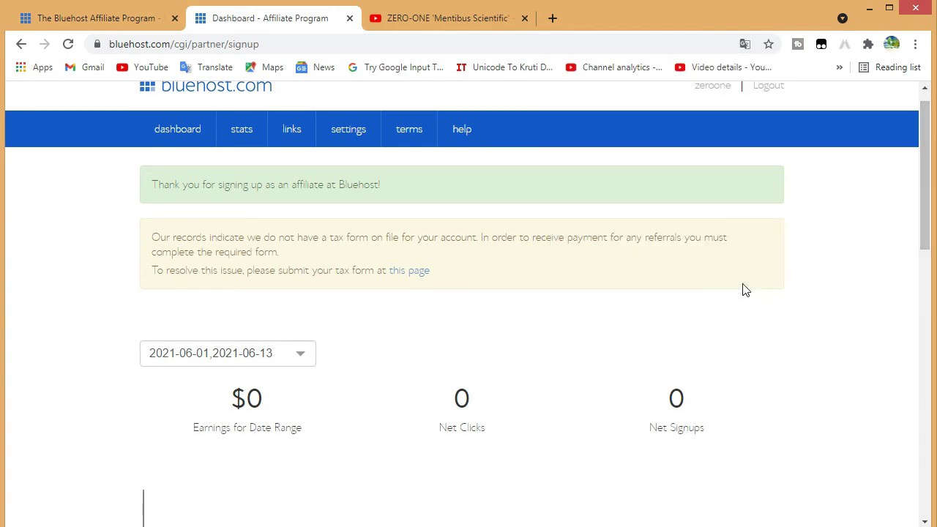
# Step: Open the affiliate tax form page and examine the W-8BEN guidance and the beneficial owner identification fields
pyautogui.scroll(1, 278, 436)
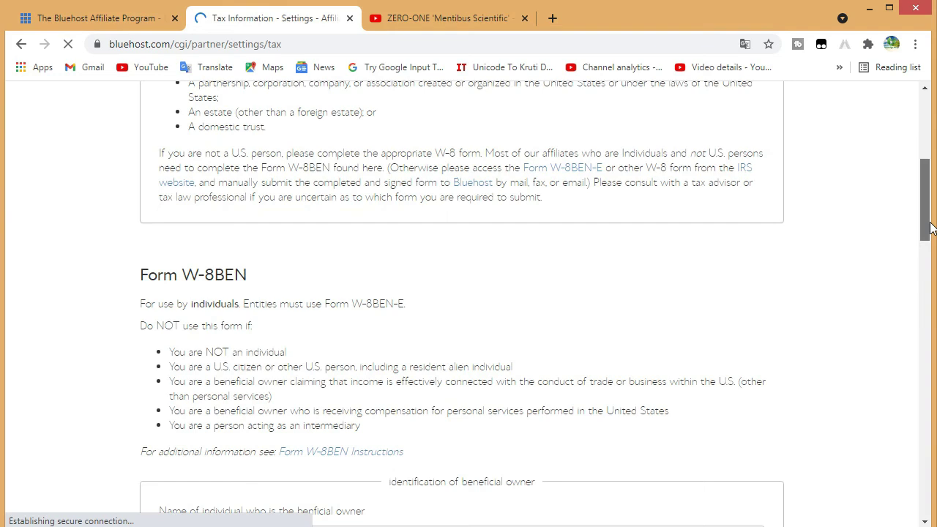
pyautogui.moveTo(929, 227); pyautogui.dragTo(930, 237)
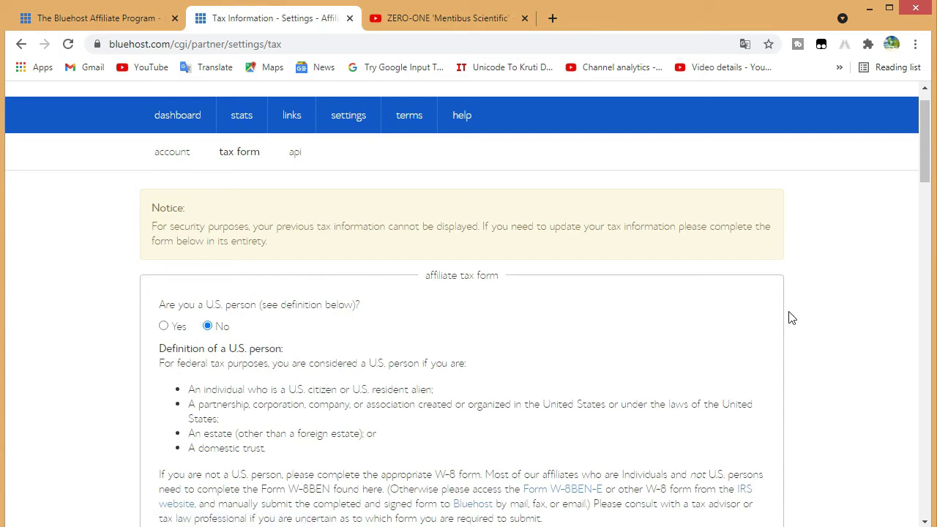
pyautogui.scroll(-8, 452, 233)
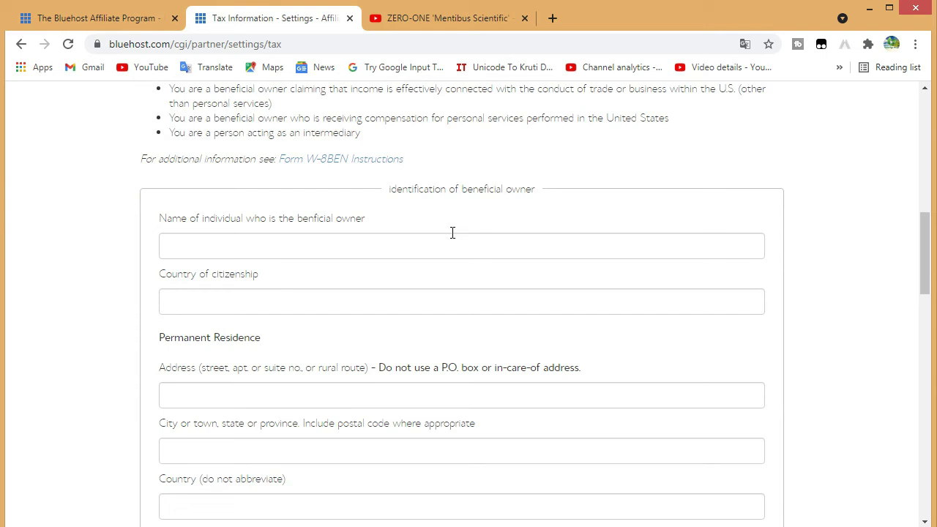
pyautogui.click(289, 252)
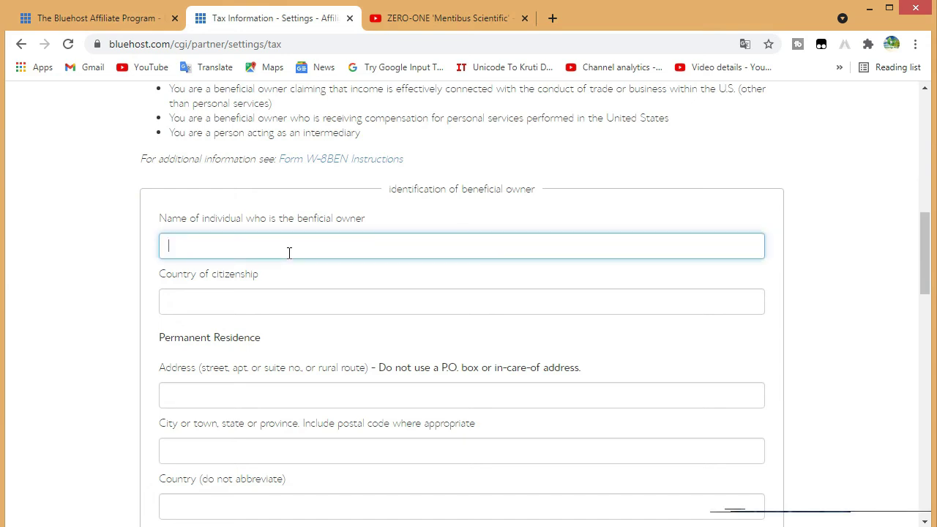
pyautogui.click(268, 302)
pyautogui.scroll(-2, 398, 252)
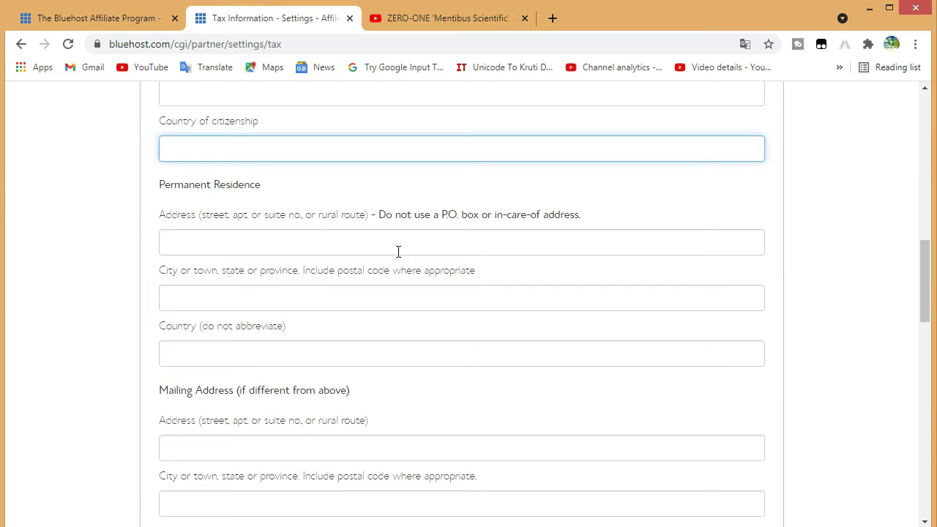
pyautogui.click(399, 246)
pyautogui.scroll(-1, 926, 298)
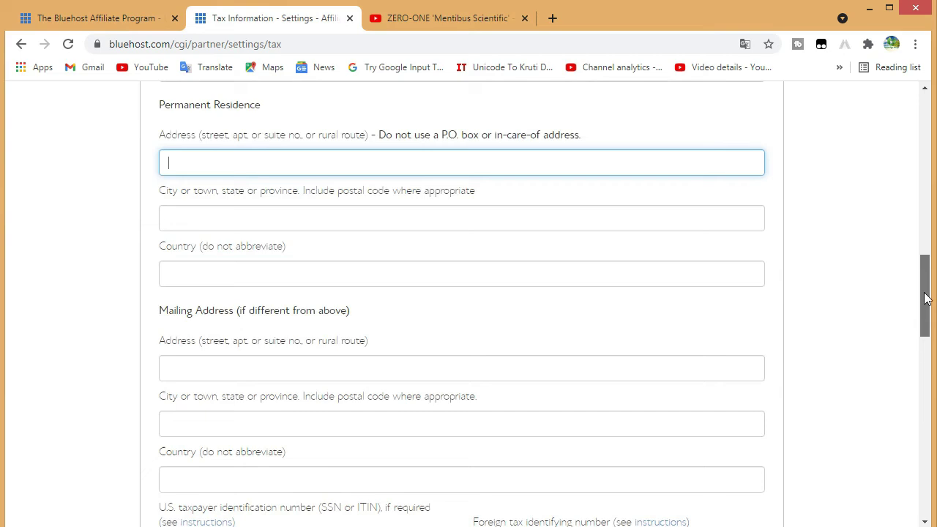
pyautogui.scroll(-1, 594, 313)
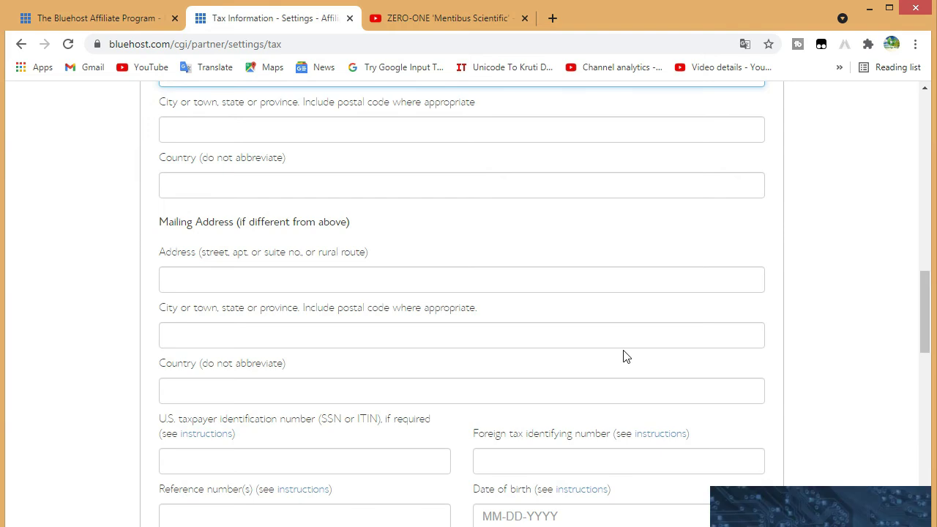
pyautogui.scroll(-3, 364, 262)
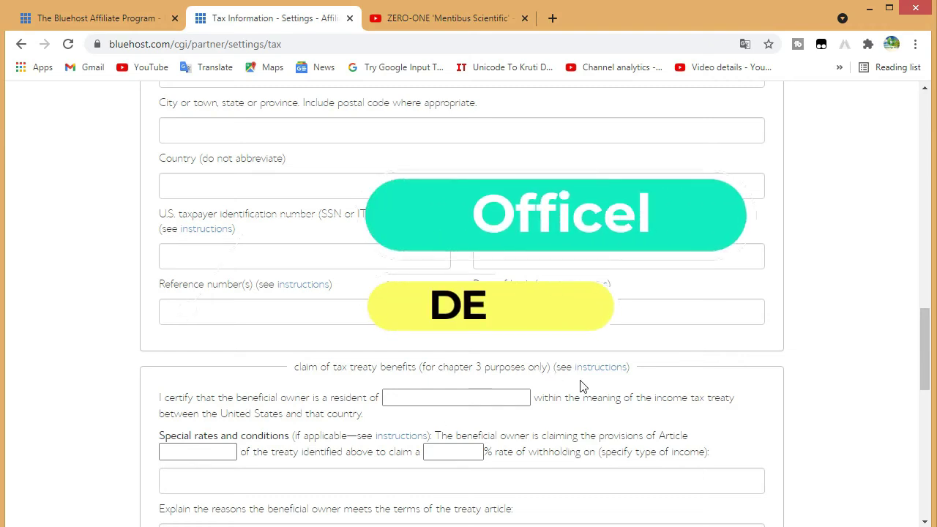
# Step: Examine the certification and signature sections at the end of the tax form, leaving the fields empty
pyautogui.moveTo(926, 351); pyautogui.dragTo(931, 476)
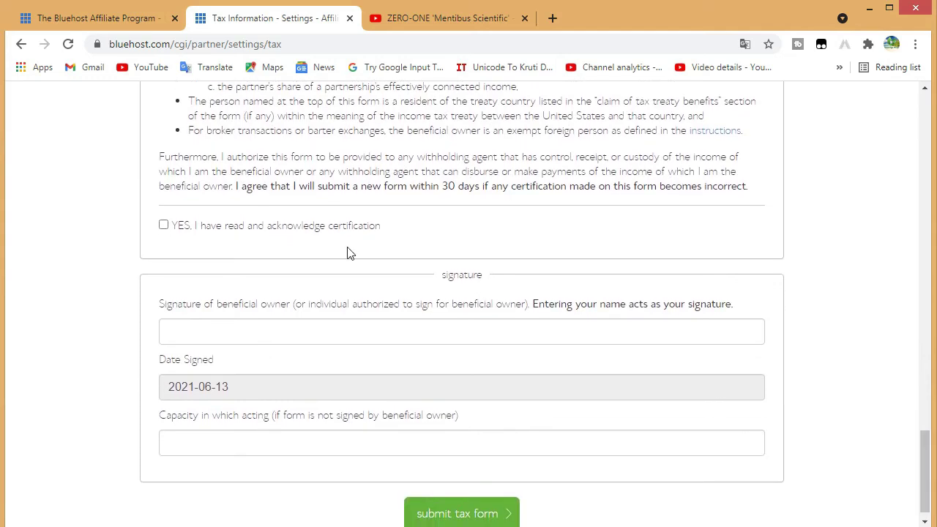
pyautogui.click(211, 329)
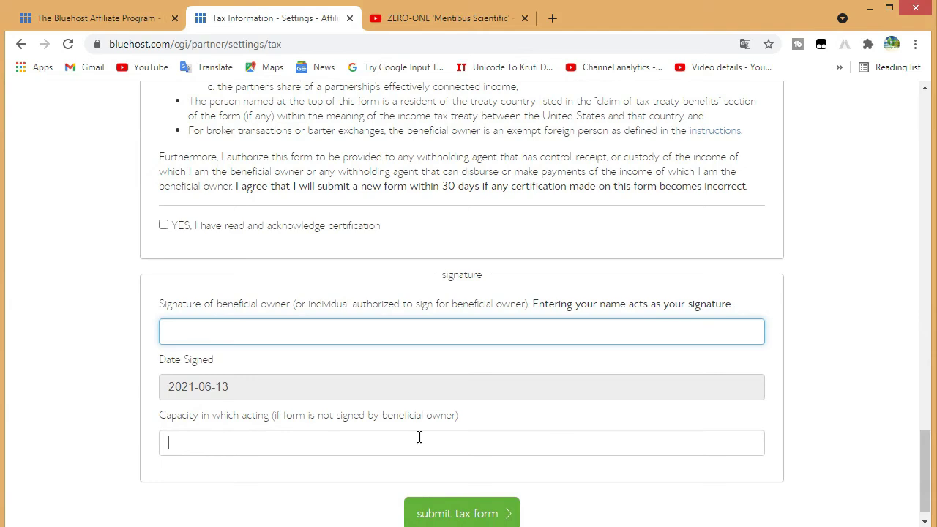
pyautogui.press('Tab')
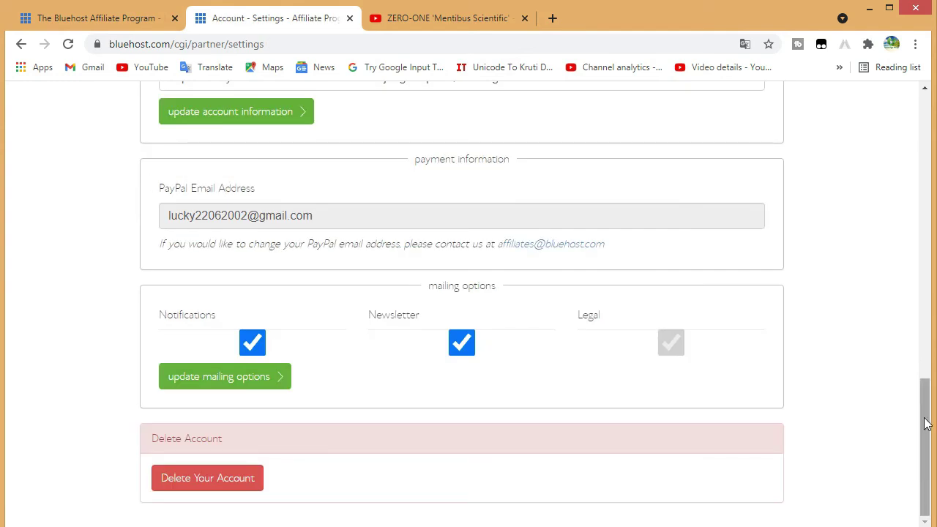
# Step: Review the affiliate account settings, covering login, account information, payment, mailing options and account deletion
pyautogui.moveTo(925, 437); pyautogui.dragTo(904, 105)
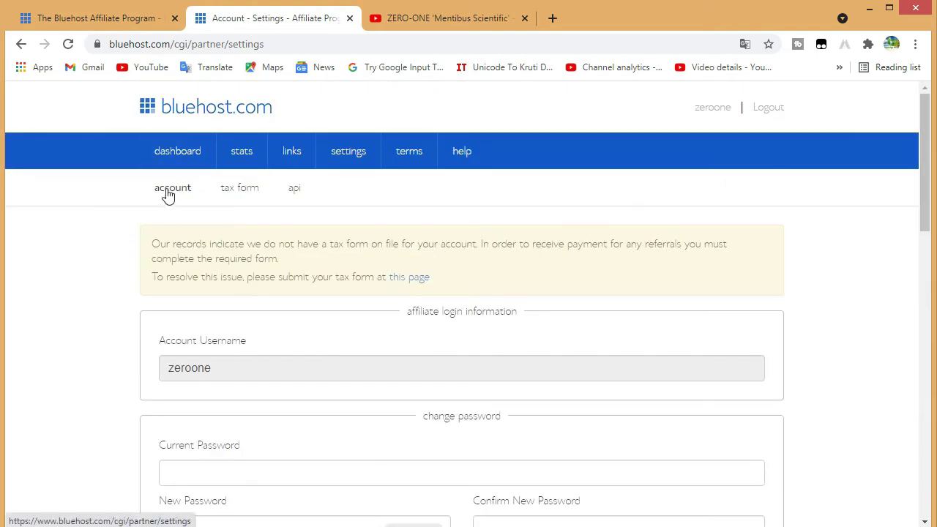
pyautogui.moveTo(924, 143); pyautogui.dragTo(931, 370)
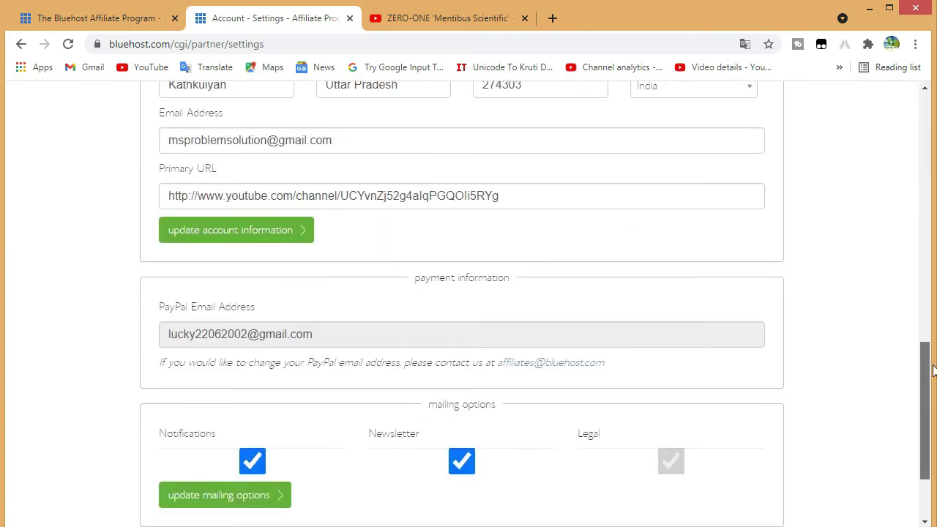
pyautogui.scroll(-2, 932, 370)
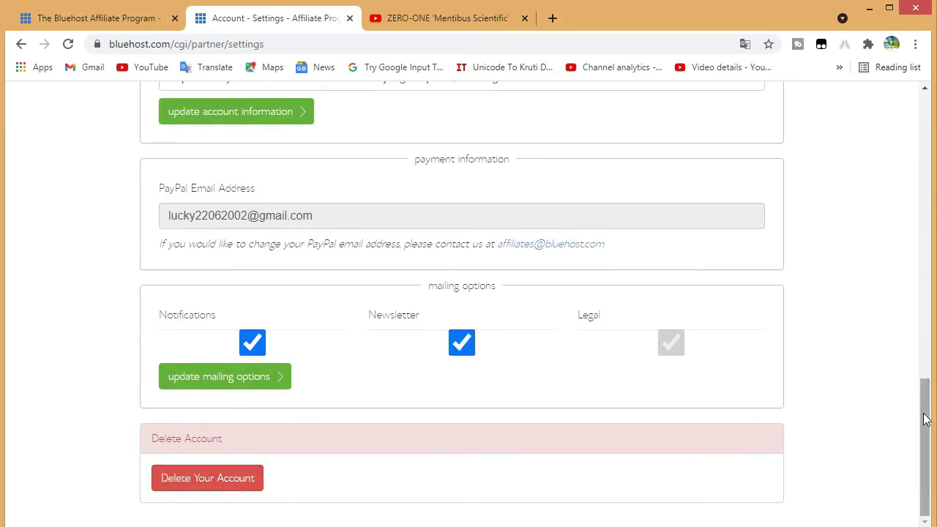
pyautogui.moveTo(922, 385); pyautogui.dragTo(921, 66)
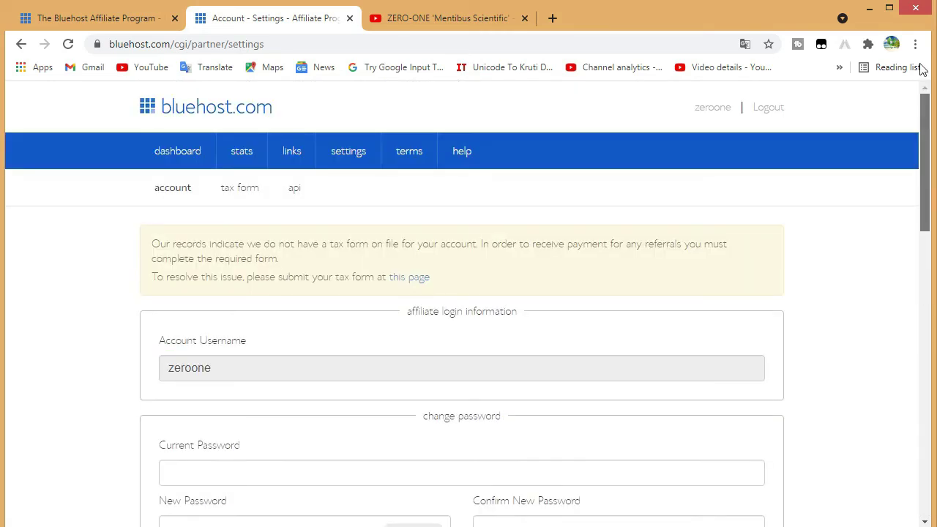
# Step: Open the affiliate links page and highlight the personal tracking link
pyautogui.click(176, 155)
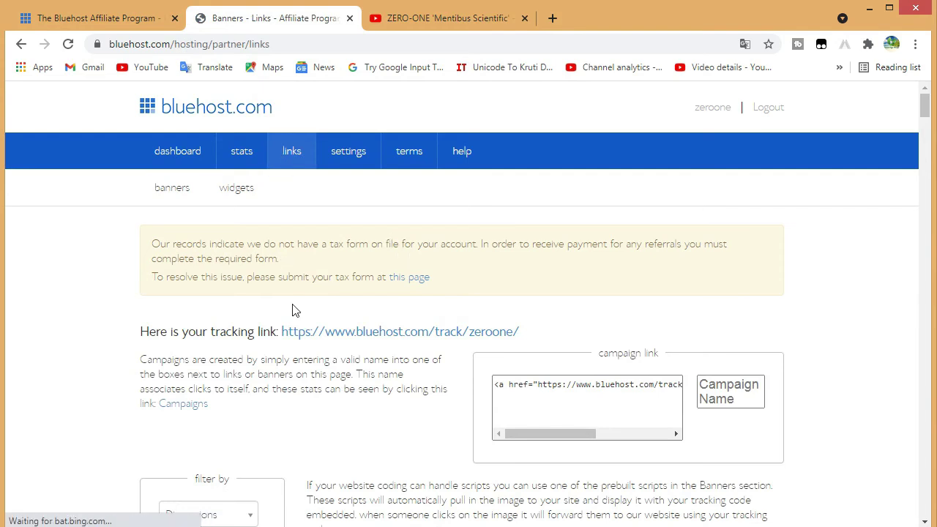
pyautogui.moveTo(281, 331); pyautogui.dragTo(335, 333)
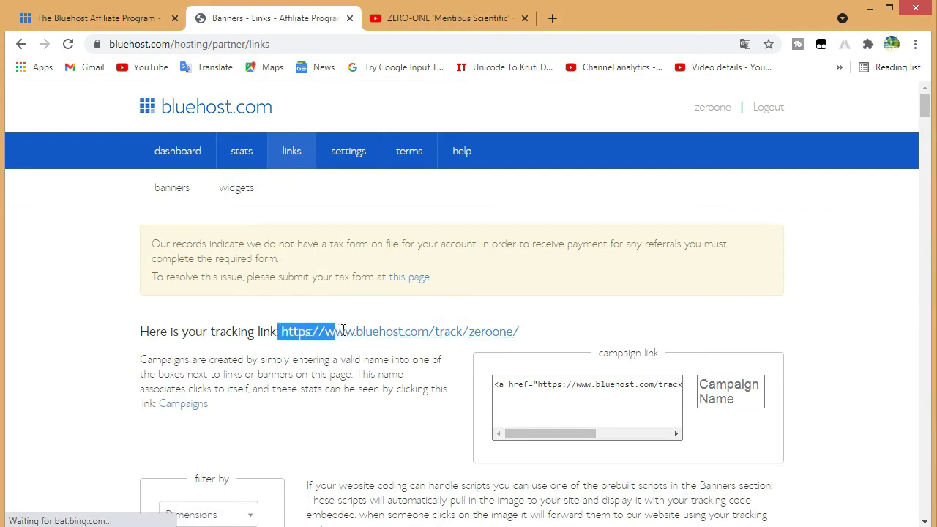
pyautogui.click(481, 342)
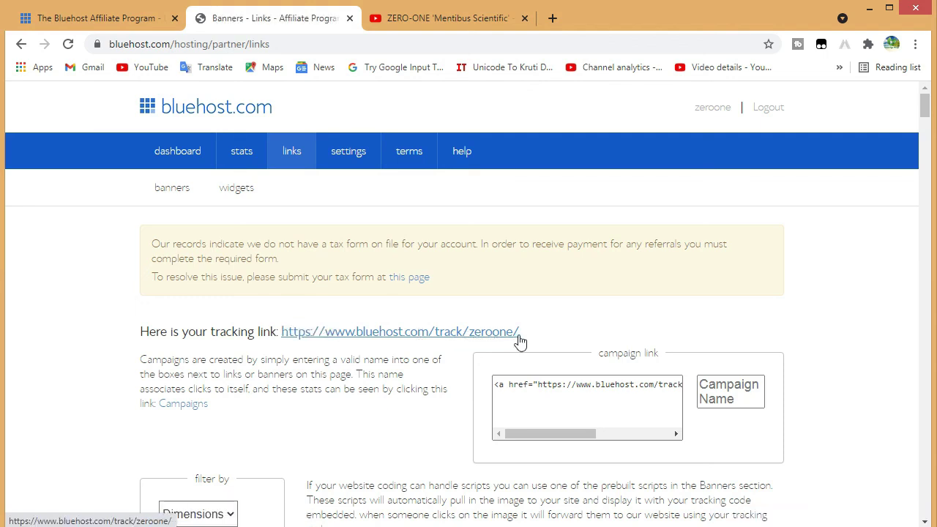
pyautogui.moveTo(513, 333); pyautogui.dragTo(280, 333)
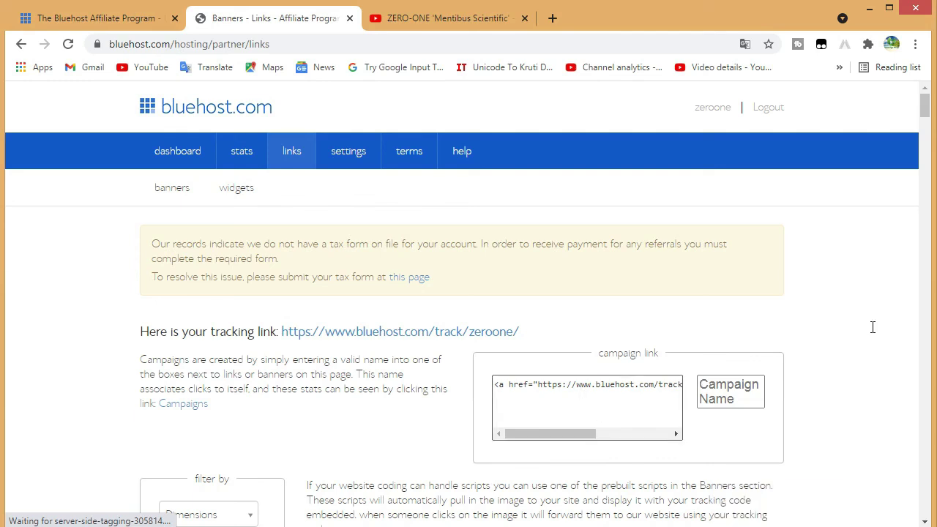
# Step: Browse the available promotional banners and their embed codes on the links page
pyautogui.moveTo(927, 114); pyautogui.dragTo(927, 123)
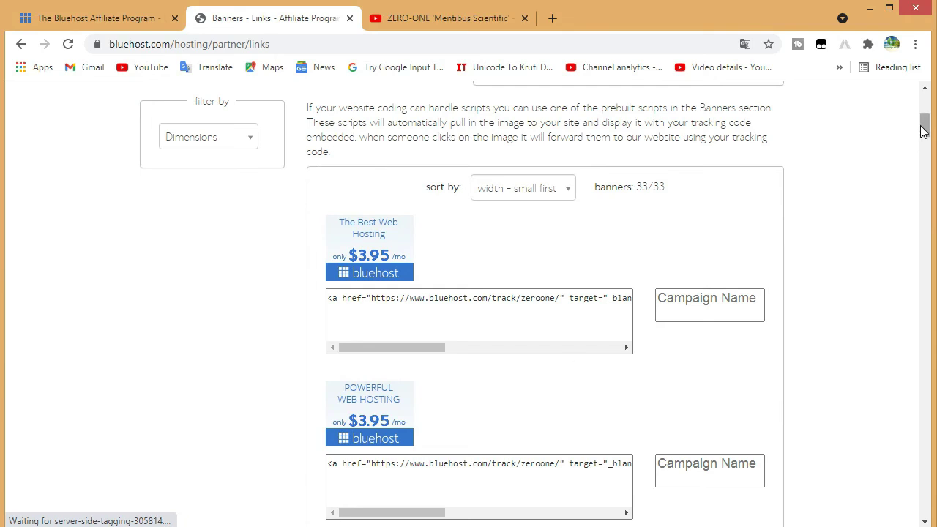
pyautogui.scroll(-6, 924, 139)
pyautogui.scroll(-5, 927, 174)
pyautogui.scroll(-5, 930, 208)
pyautogui.moveTo(932, 254); pyautogui.dragTo(926, 98)
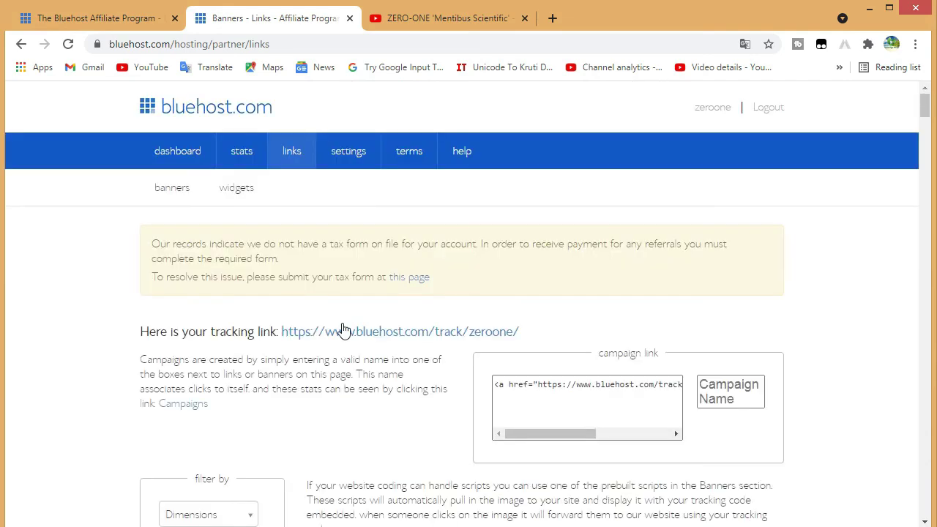
# Step: Show the available link actions for the tracking link, dismiss them and return to the affiliate dashboard
pyautogui.rightClick(476, 339)
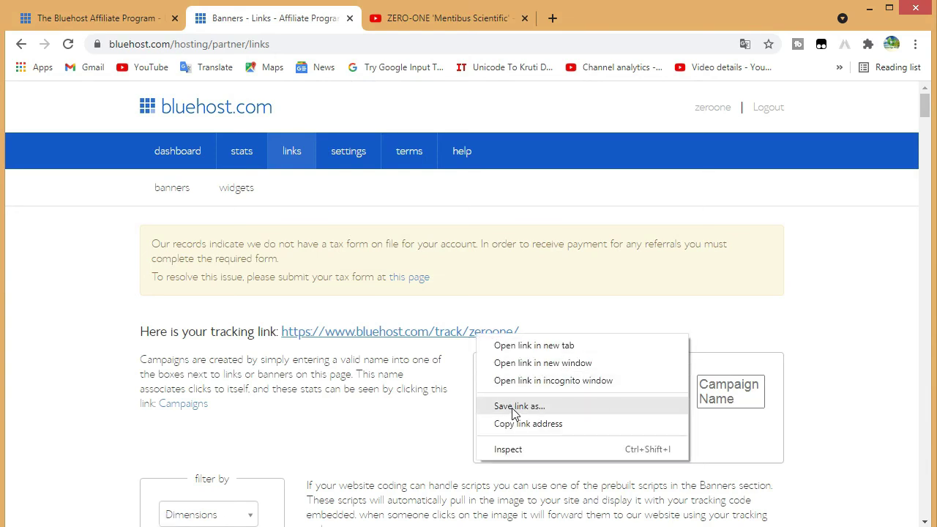
pyautogui.click(674, 323)
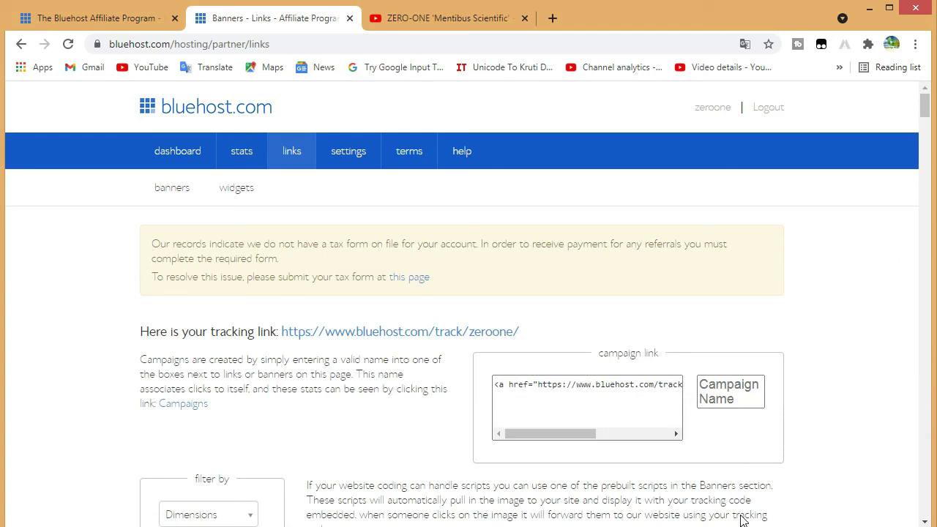
pyautogui.click(175, 151)
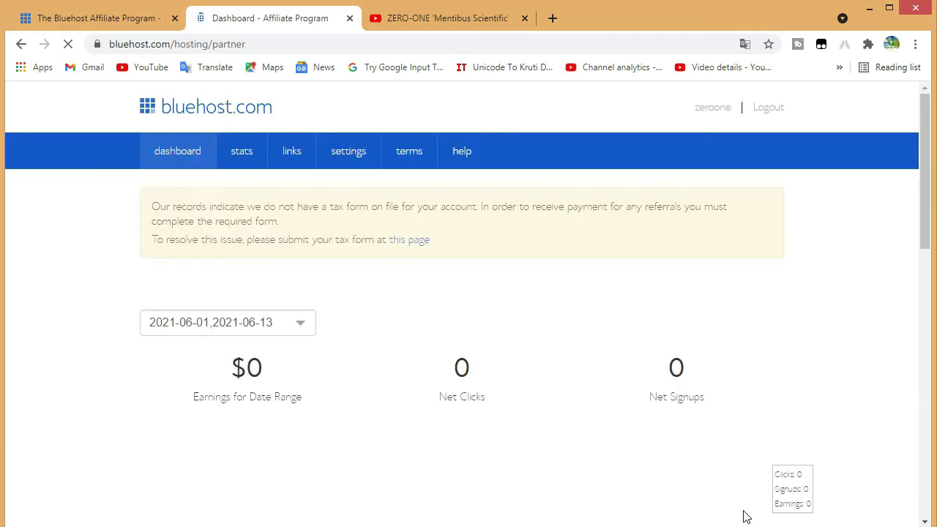
# Step: Switch to the Bluehost India affiliate page, open its sign-up form and review the account information fields
pyautogui.hotkey('ctrl', 'shift', 'Tab')
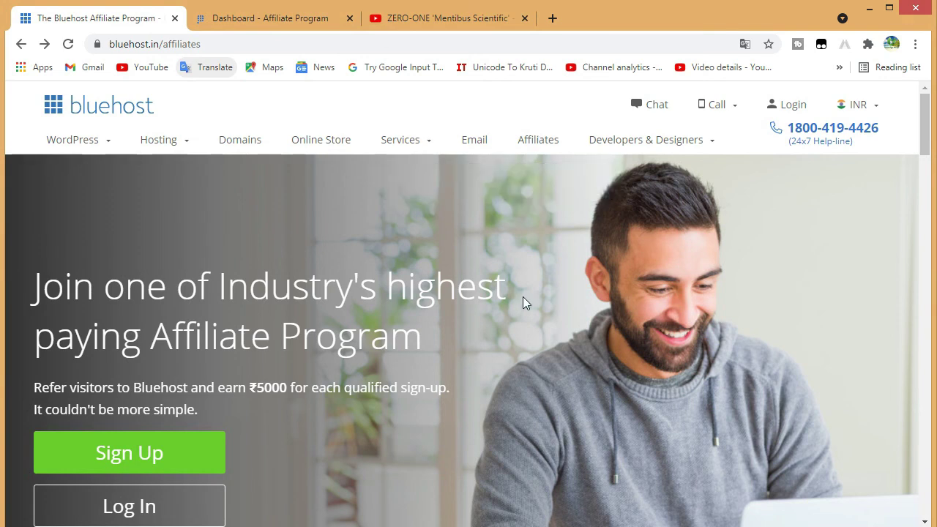
pyautogui.click(139, 451)
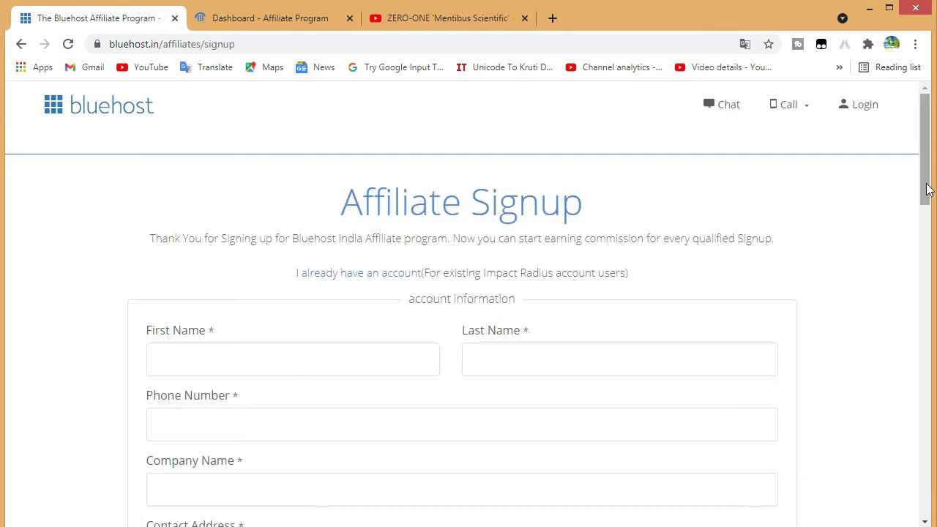
pyautogui.scroll(-1, 925, 188)
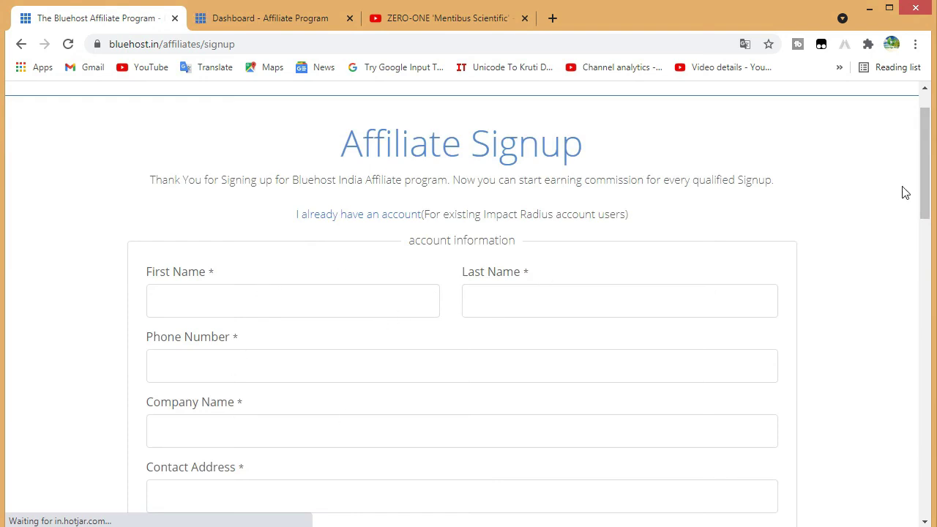
pyautogui.scroll(-2, 925, 209)
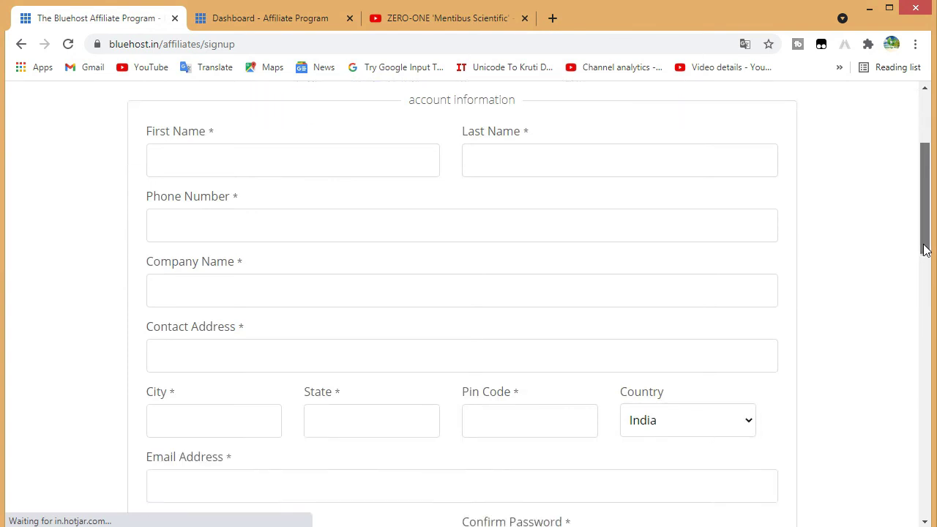
pyautogui.scroll(-2, 924, 246)
pyautogui.scroll(-1, 924, 262)
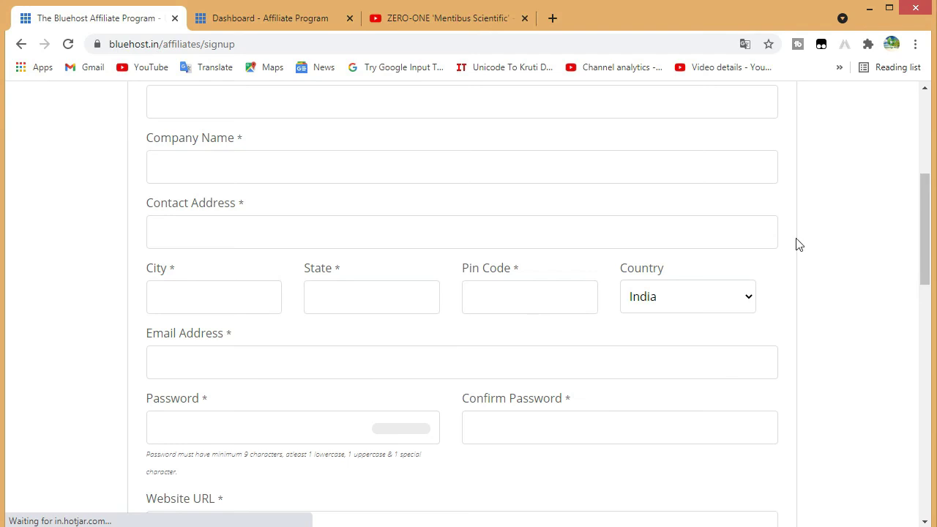
# Step: In the business details, set the affiliate business type to Blogger and the traffic source to YouTube/Video Influencer
pyautogui.moveTo(927, 246); pyautogui.dragTo(930, 373)
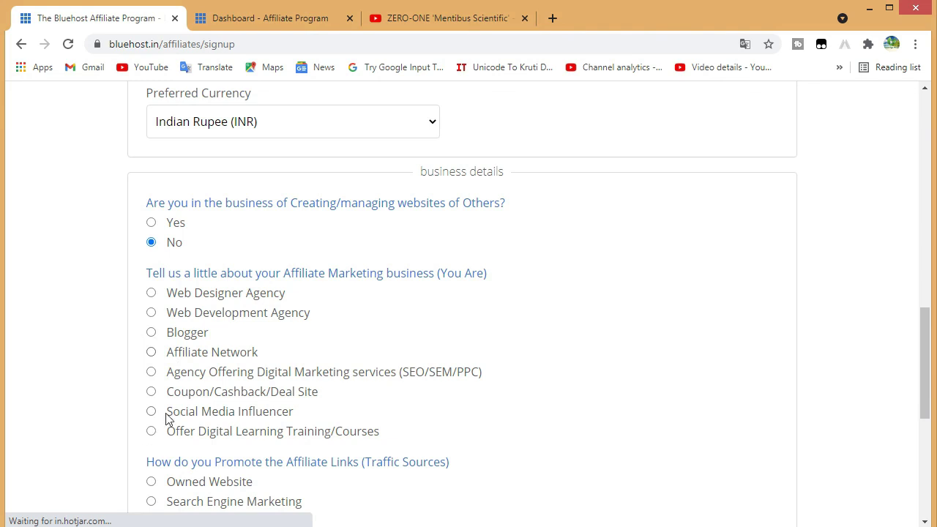
pyautogui.click(150, 333)
pyautogui.moveTo(924, 344); pyautogui.dragTo(926, 393)
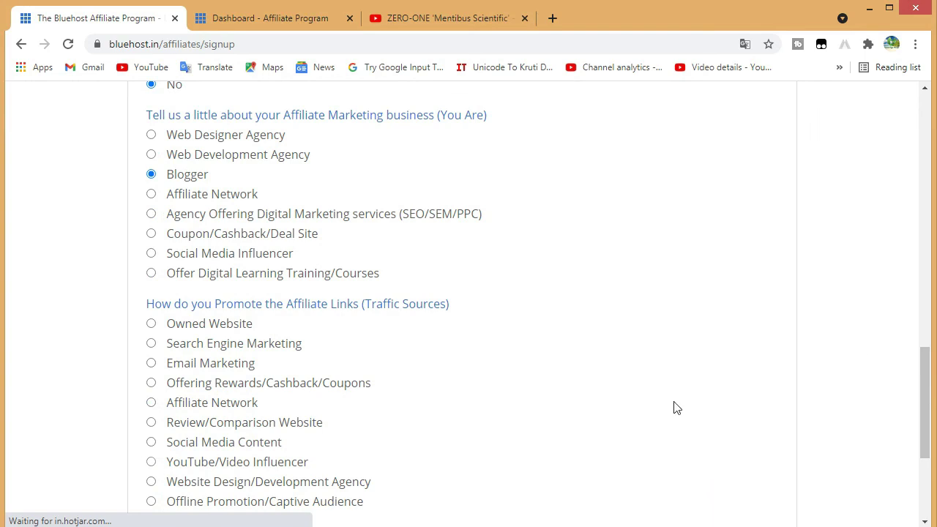
pyautogui.moveTo(927, 391); pyautogui.dragTo(926, 443)
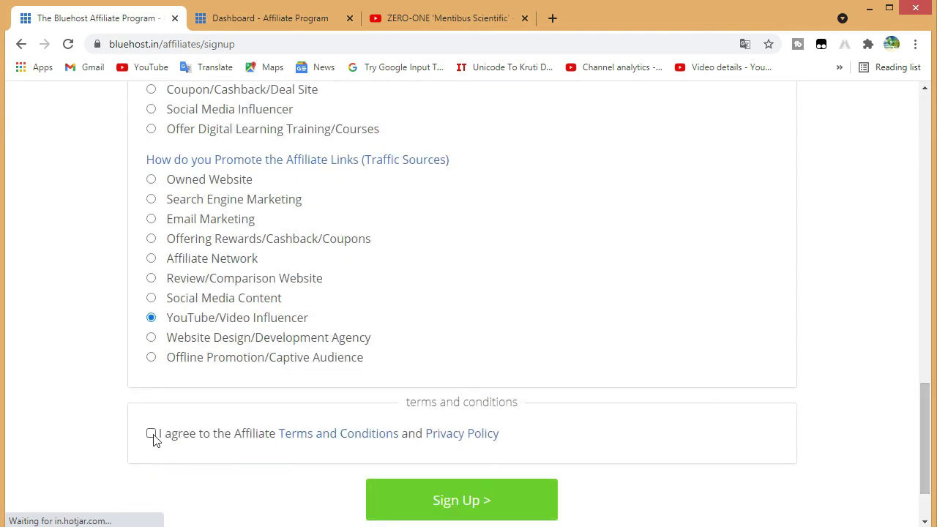